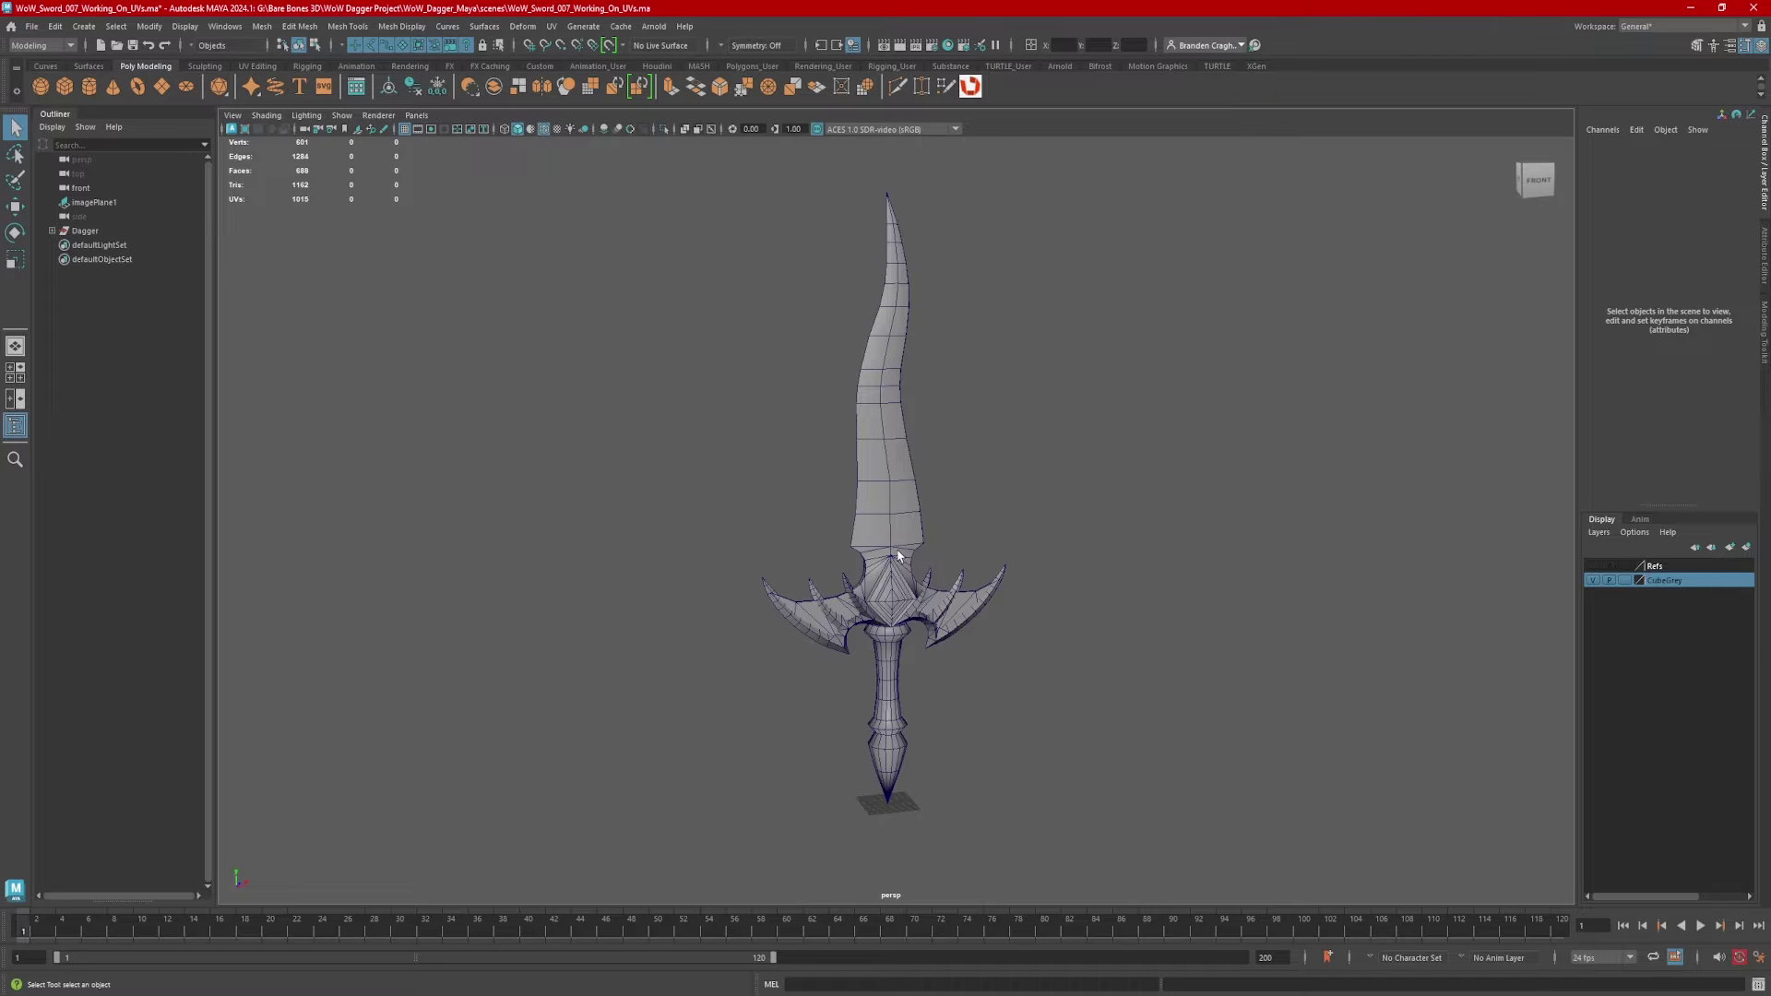
Step: Marquee-select the dagger's Blade, Hilt and Handle meshes in the viewport
drag(885, 530, 988, 711)
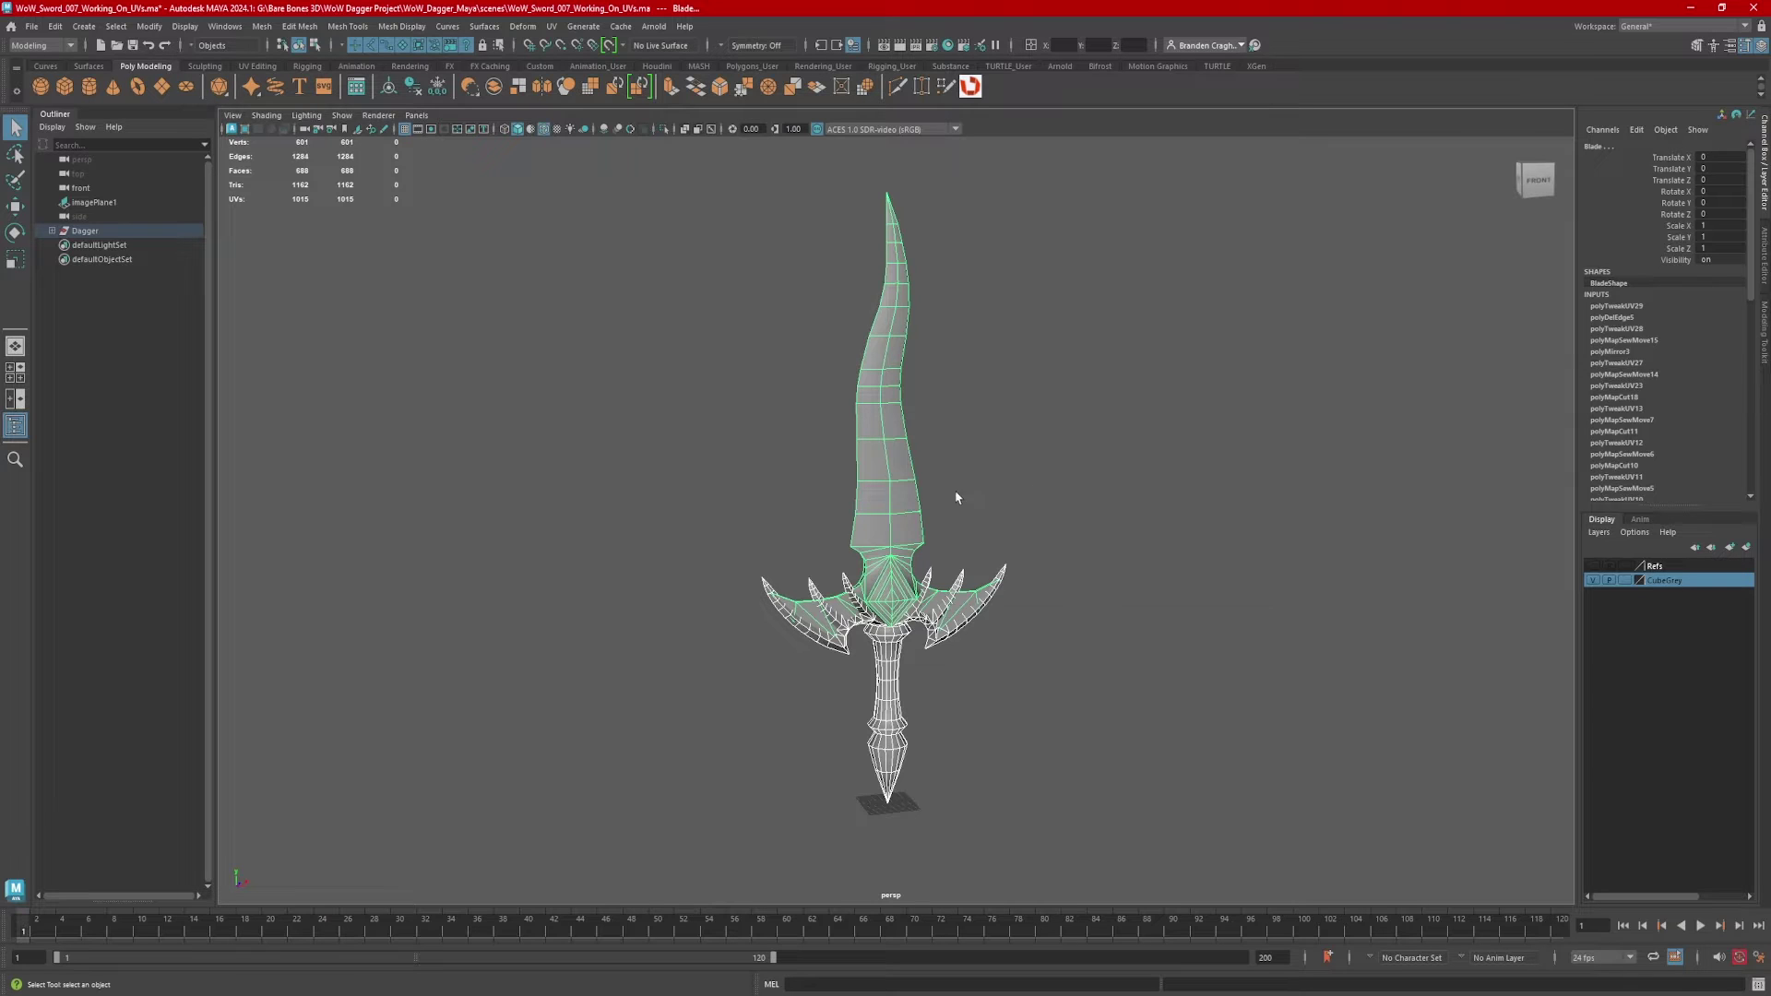
drag(772, 456, 1001, 717)
Step: Assign a brand-new Lambert material, lambert2, to the selected dagger meshes
right_click(880, 509)
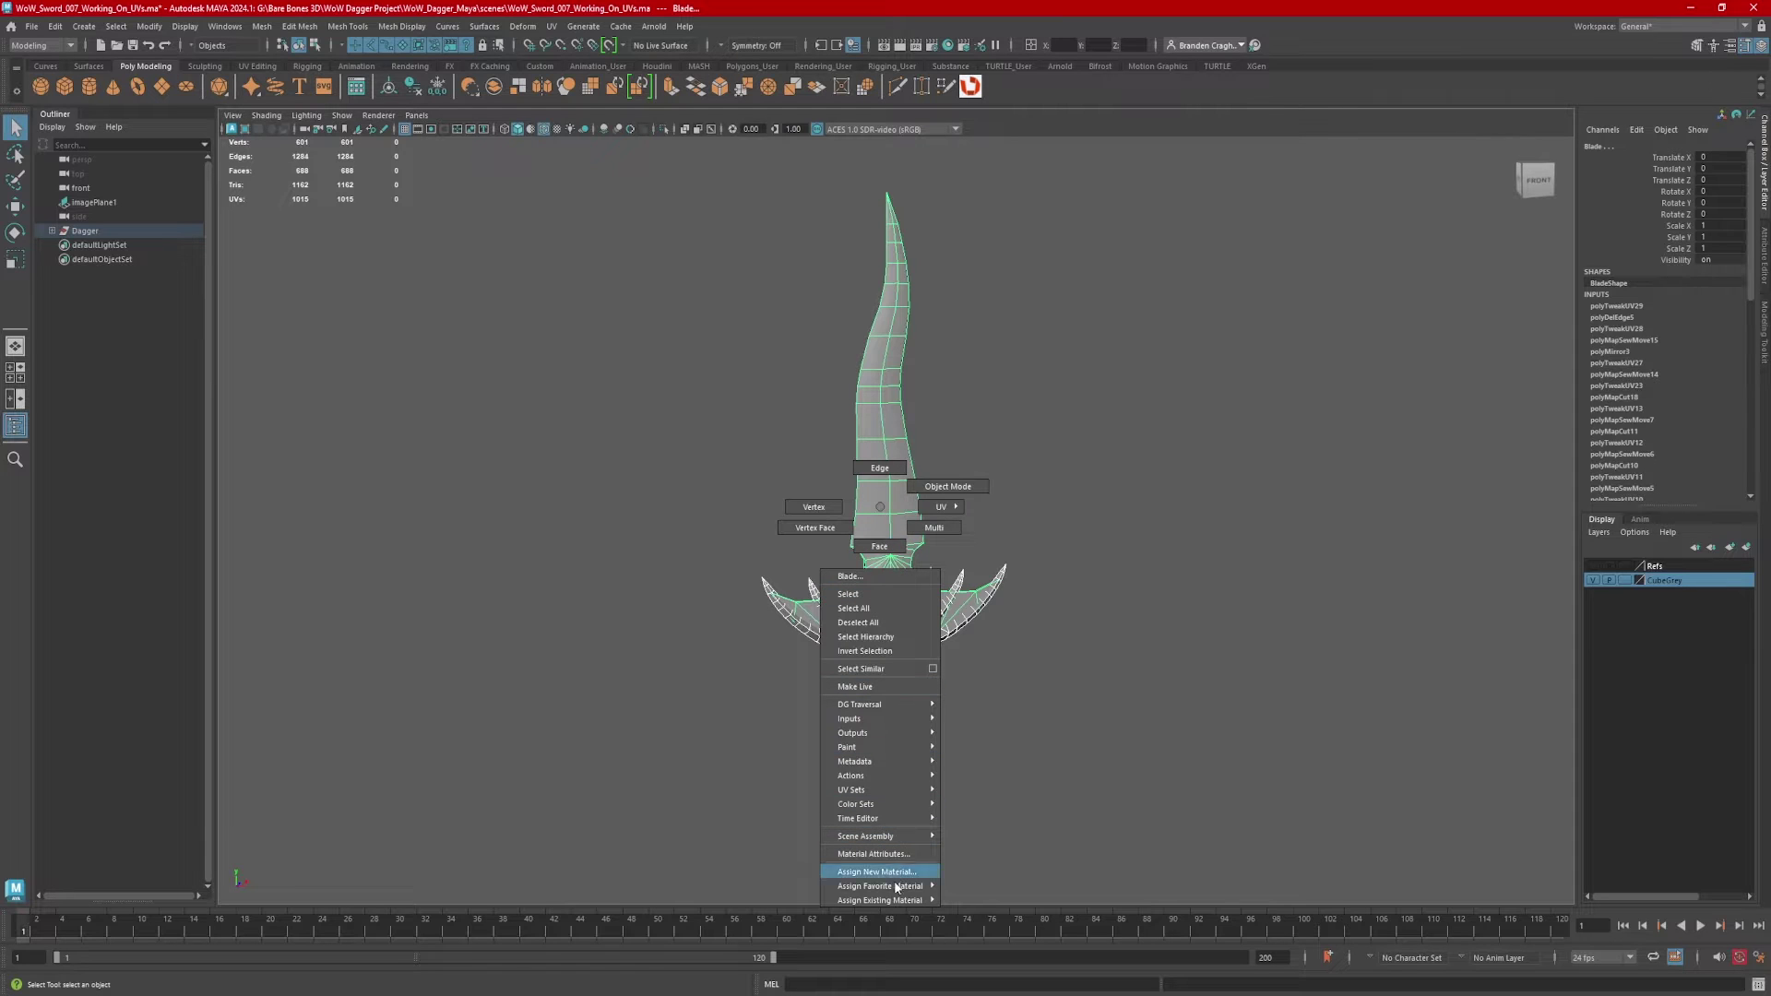
mouse_move(901, 901)
click(874, 871)
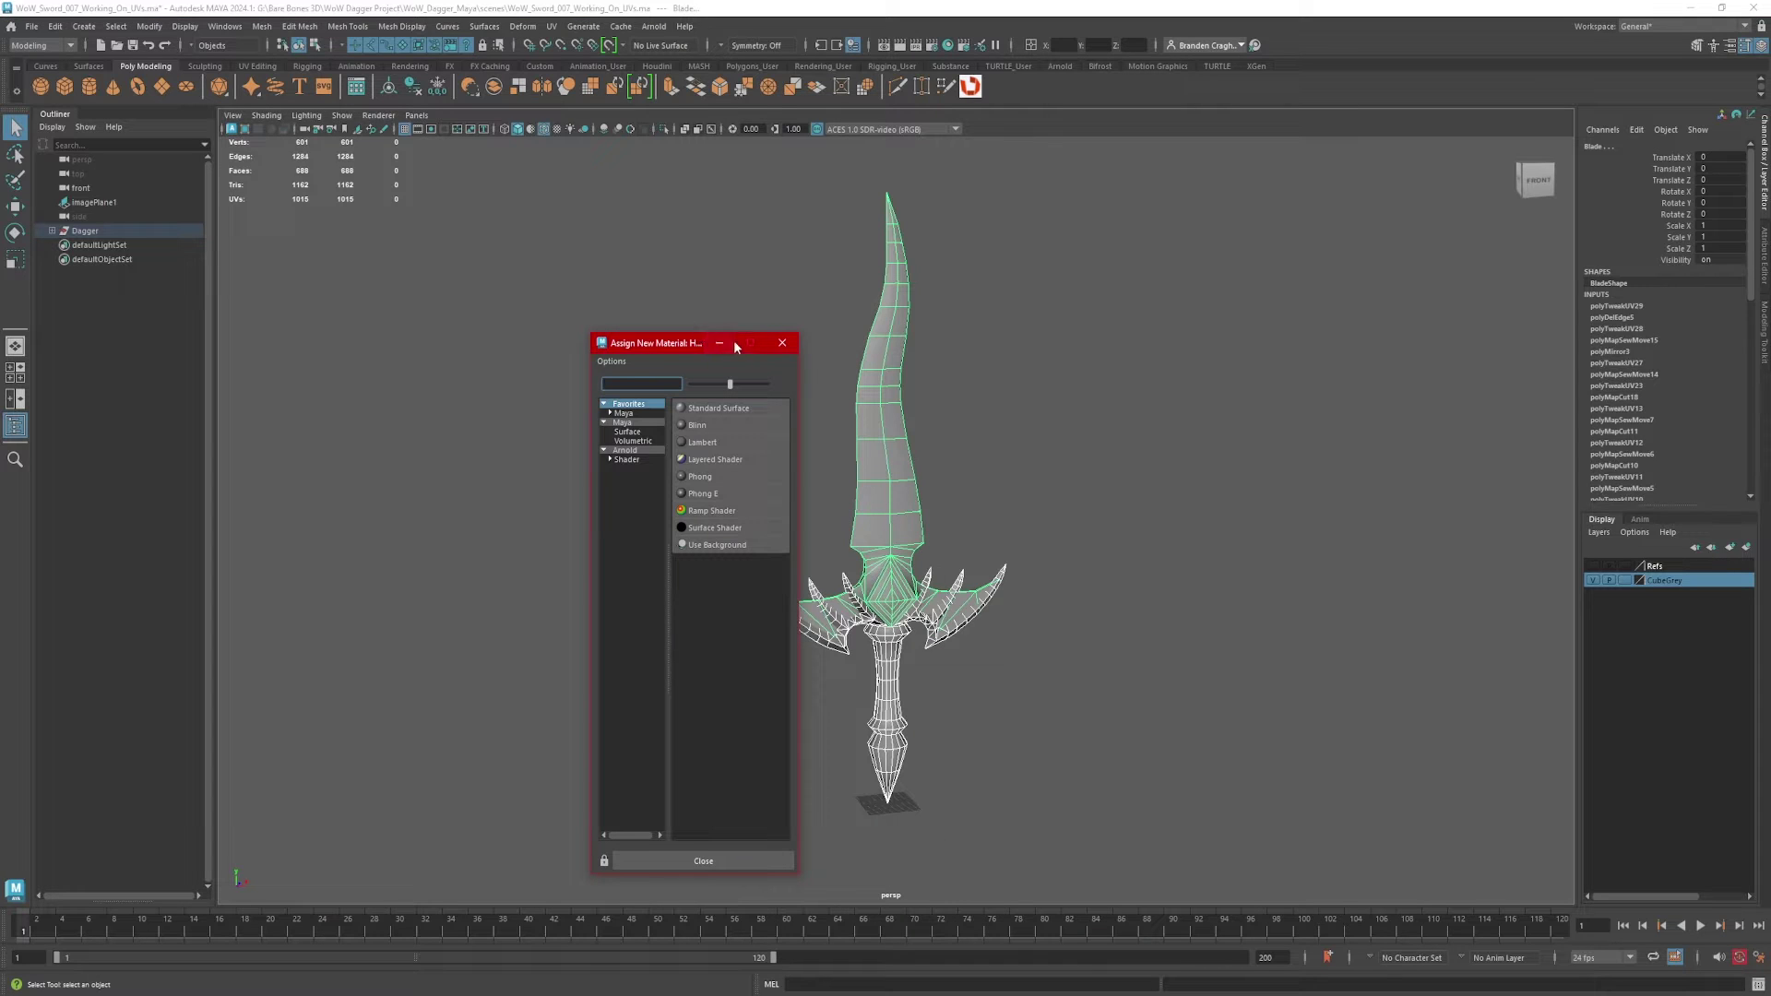
drag(678, 350, 683, 274)
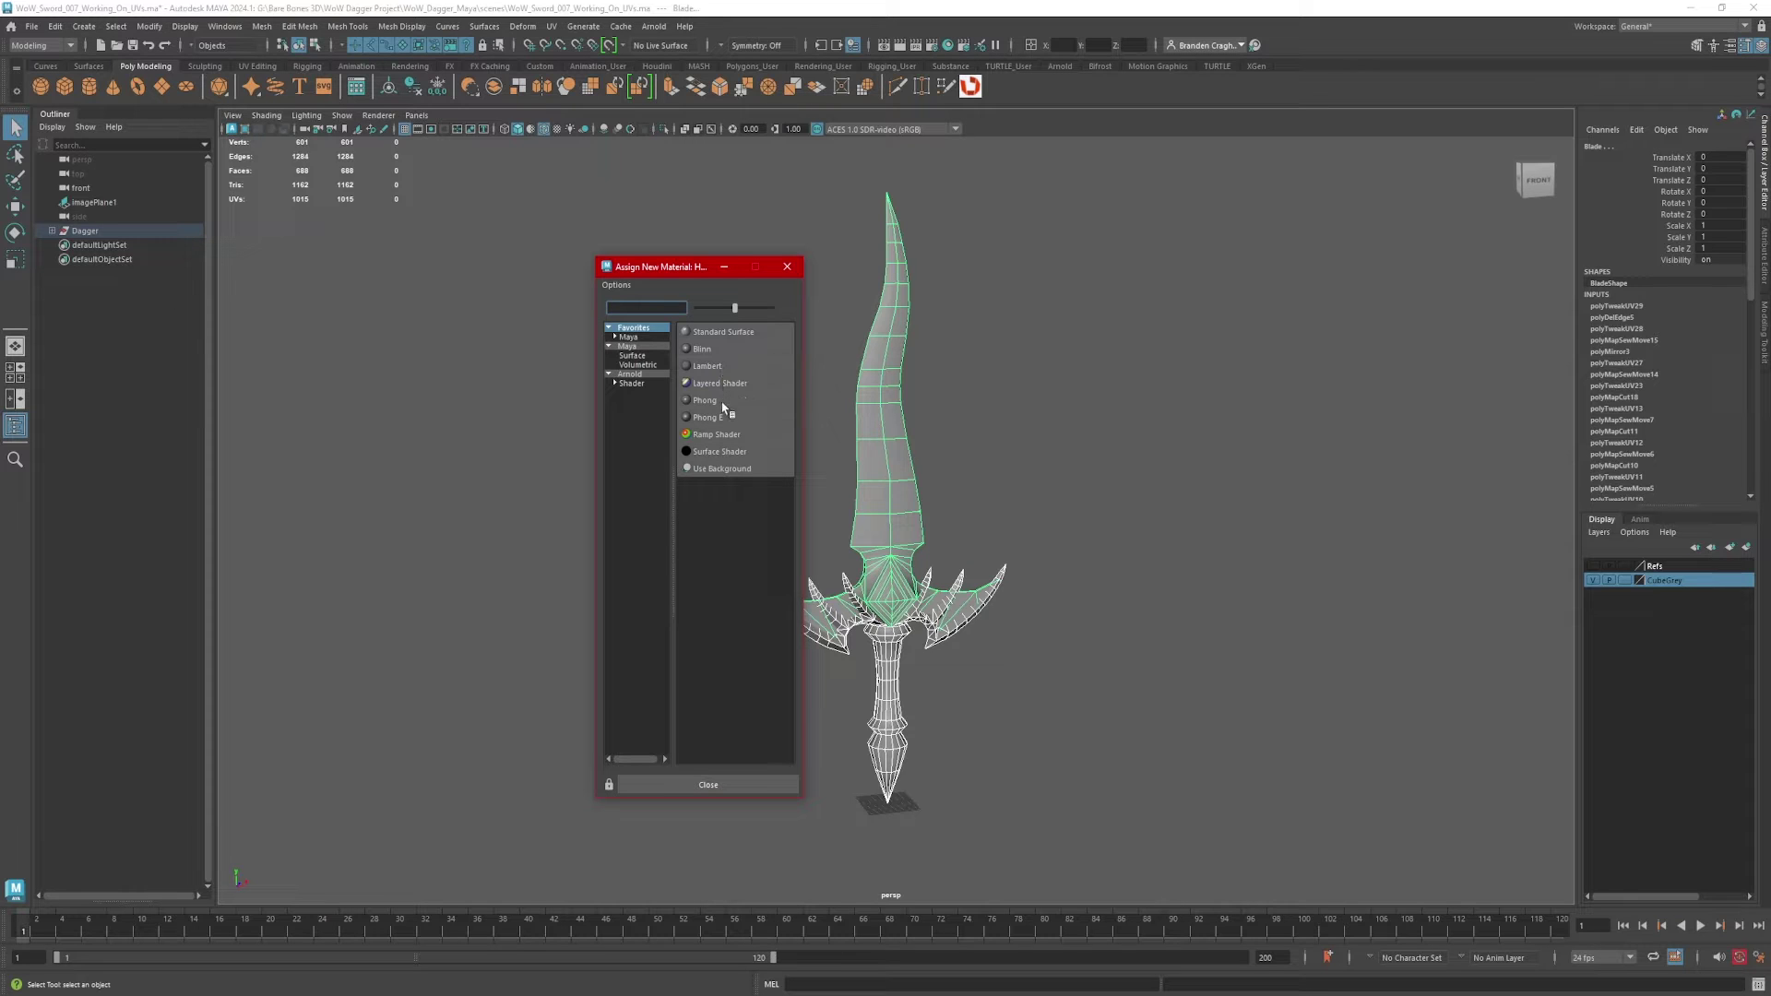
click(708, 365)
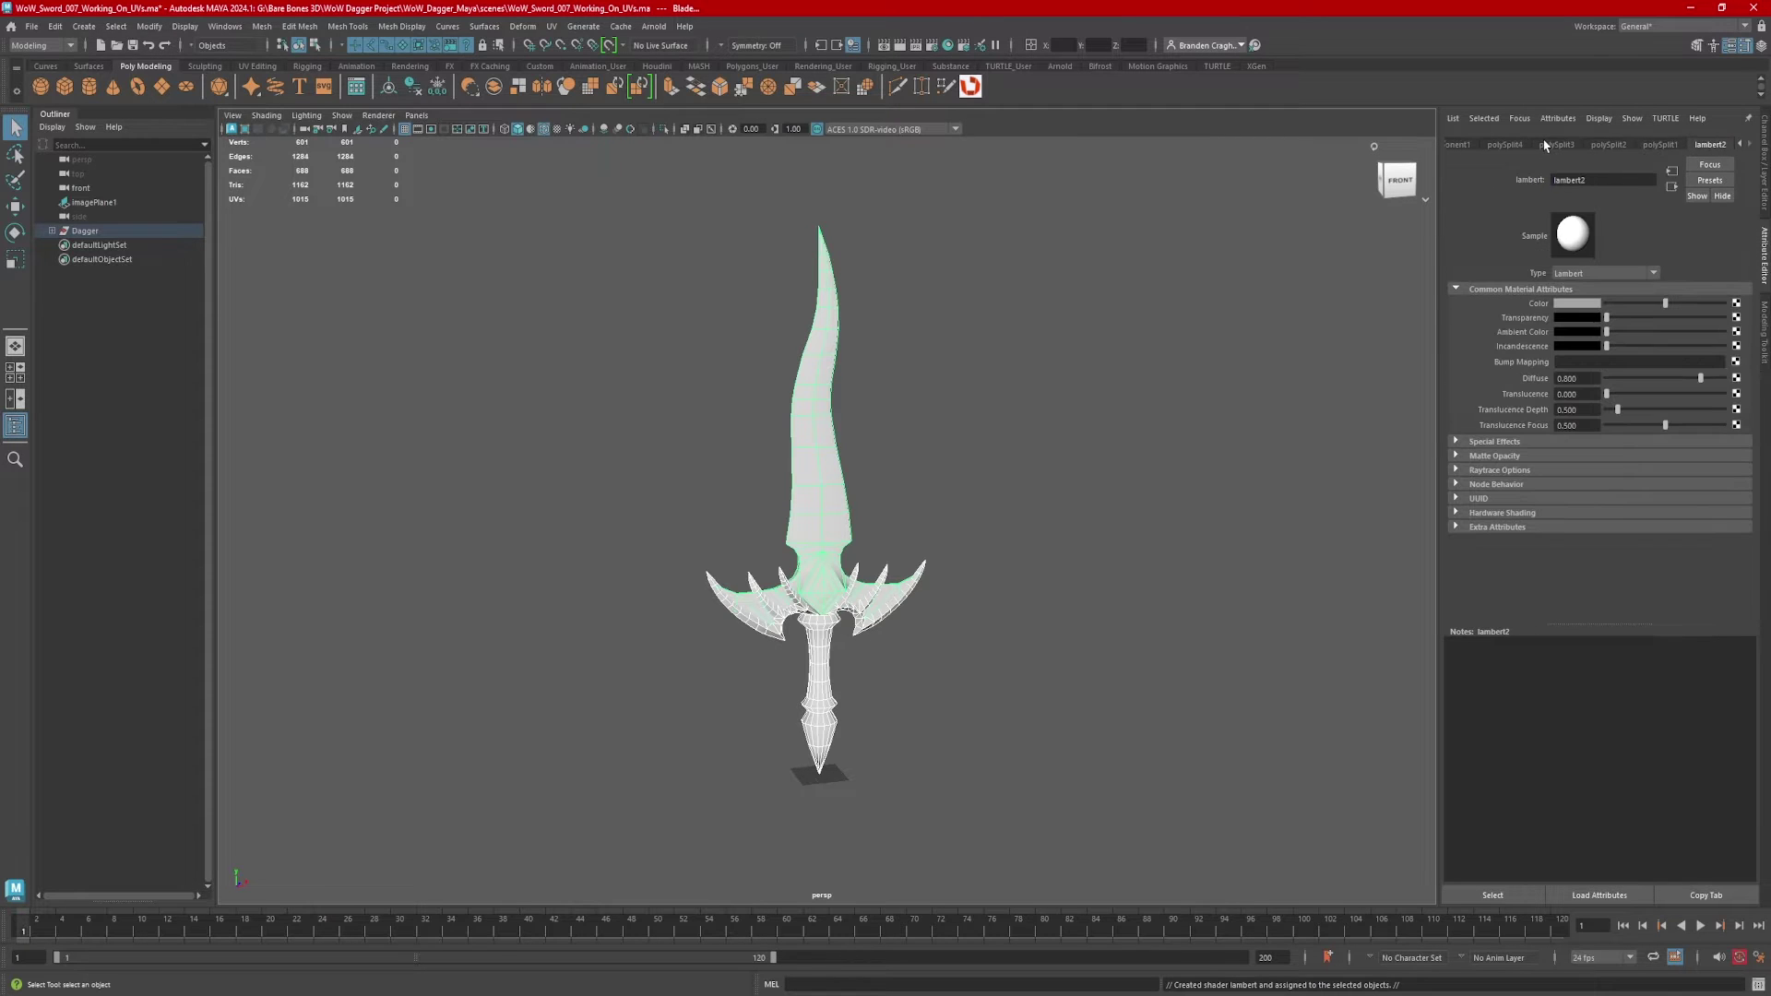
Step: Rename the lambert2 material to M_Dagger in the Attribute Editor
double_click(1603, 180)
text(M Dagger)
click(1564, 181)
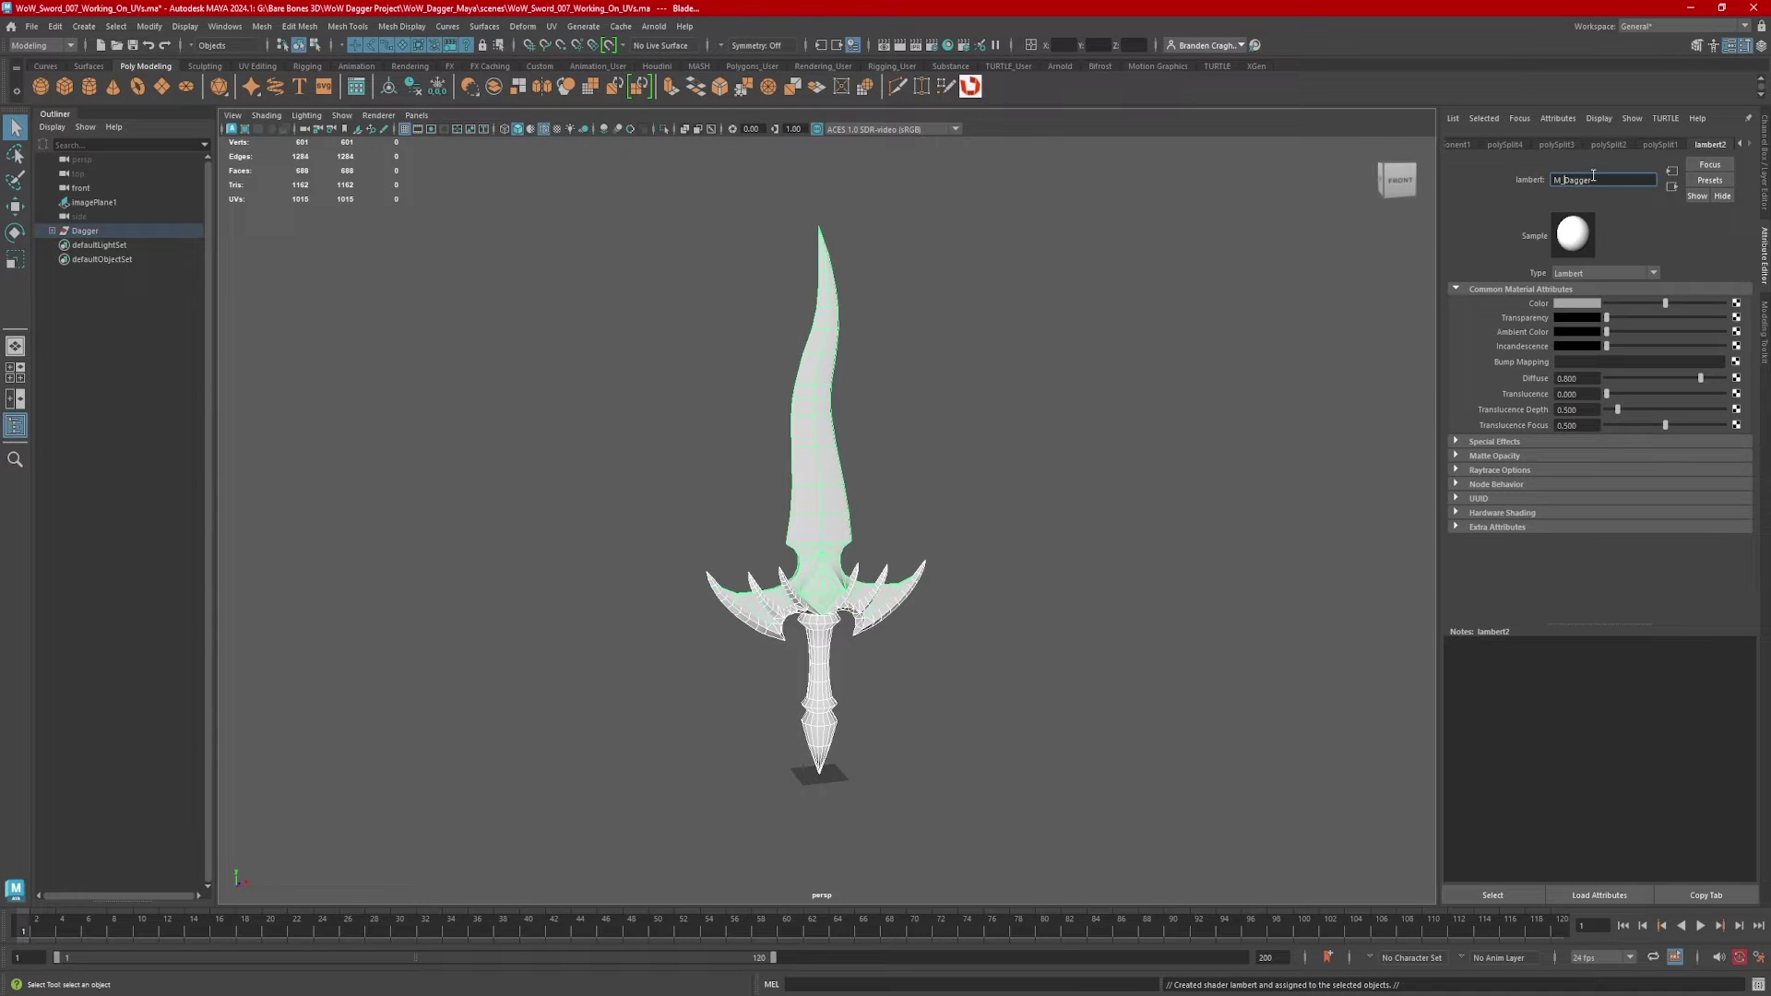
key(Return)
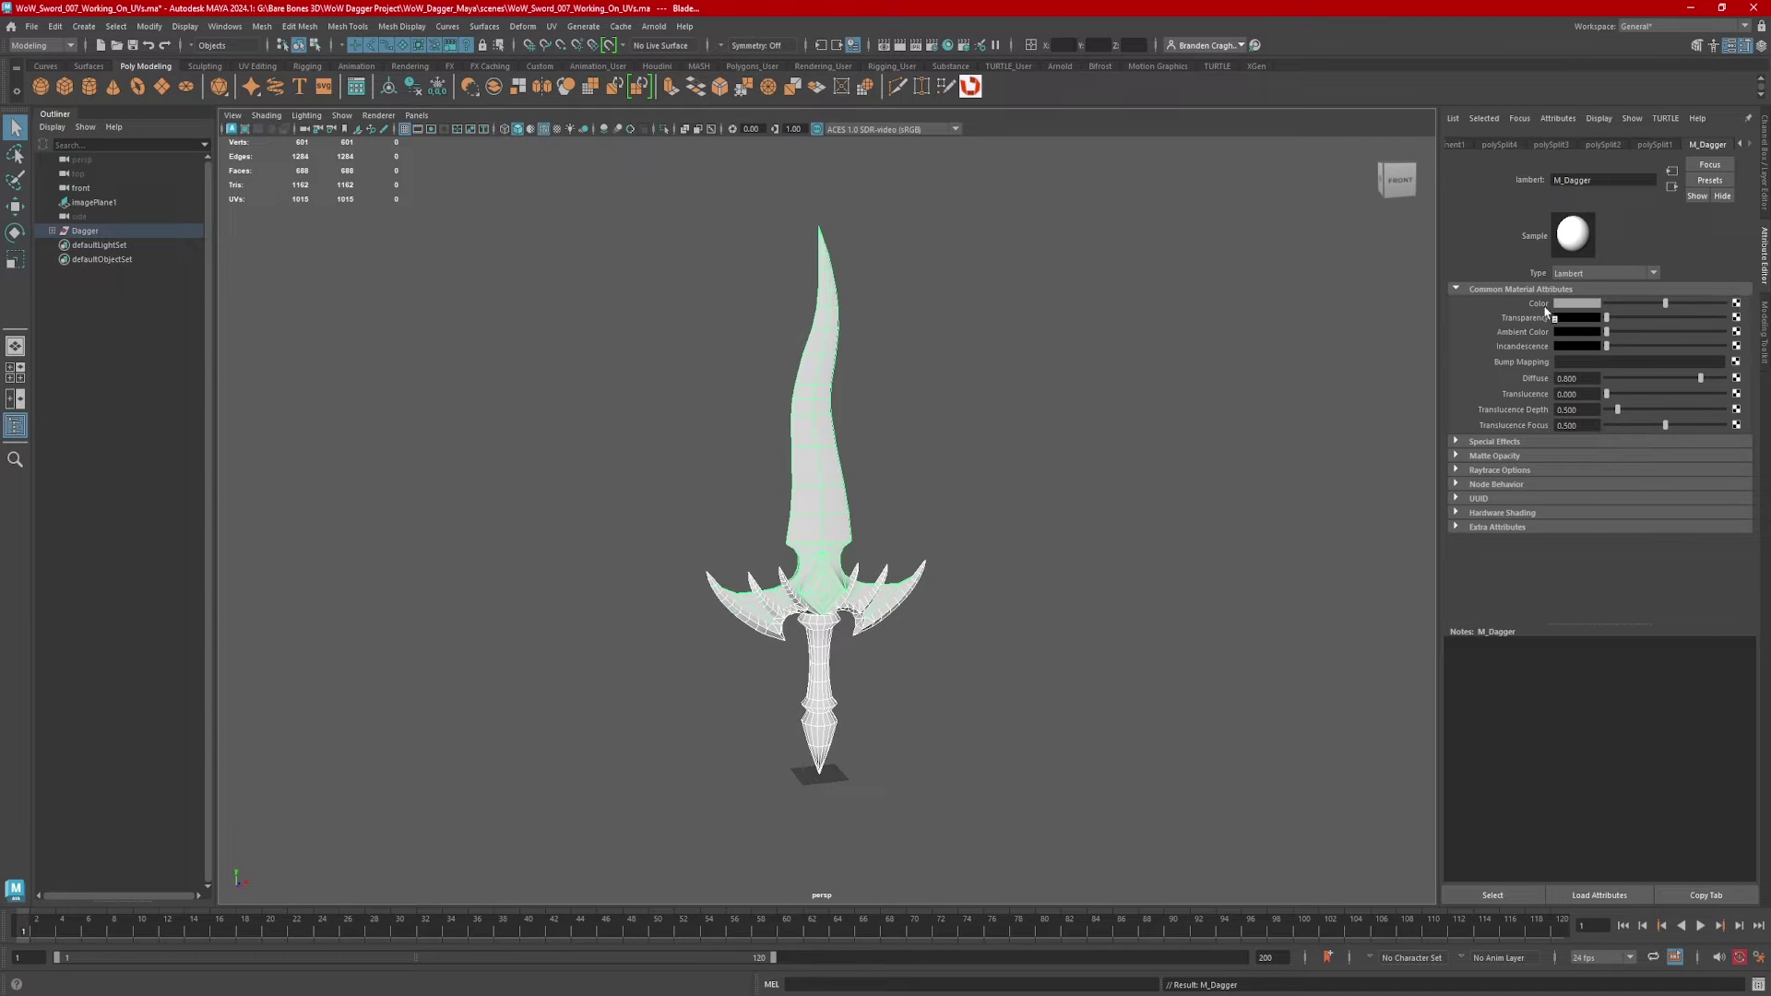
Step: Connect an empty file1 texture to M_Dagger's Color, then select the Dagger group
click(1736, 302)
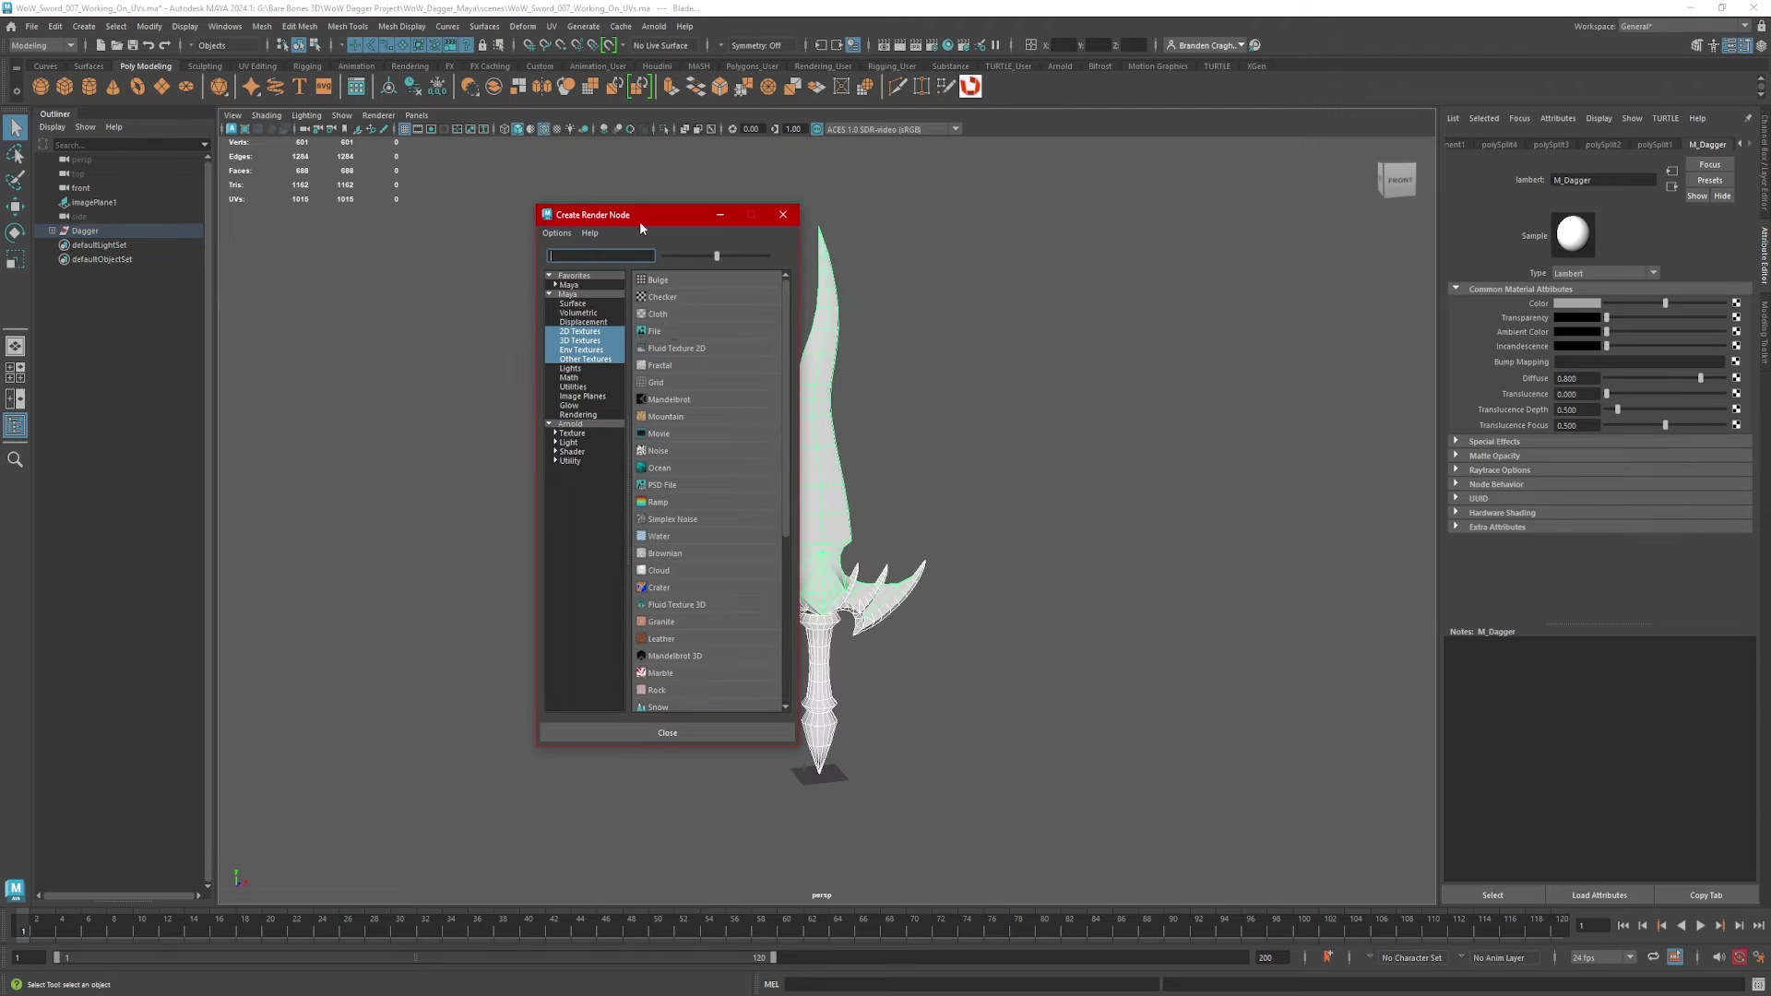
click(657, 331)
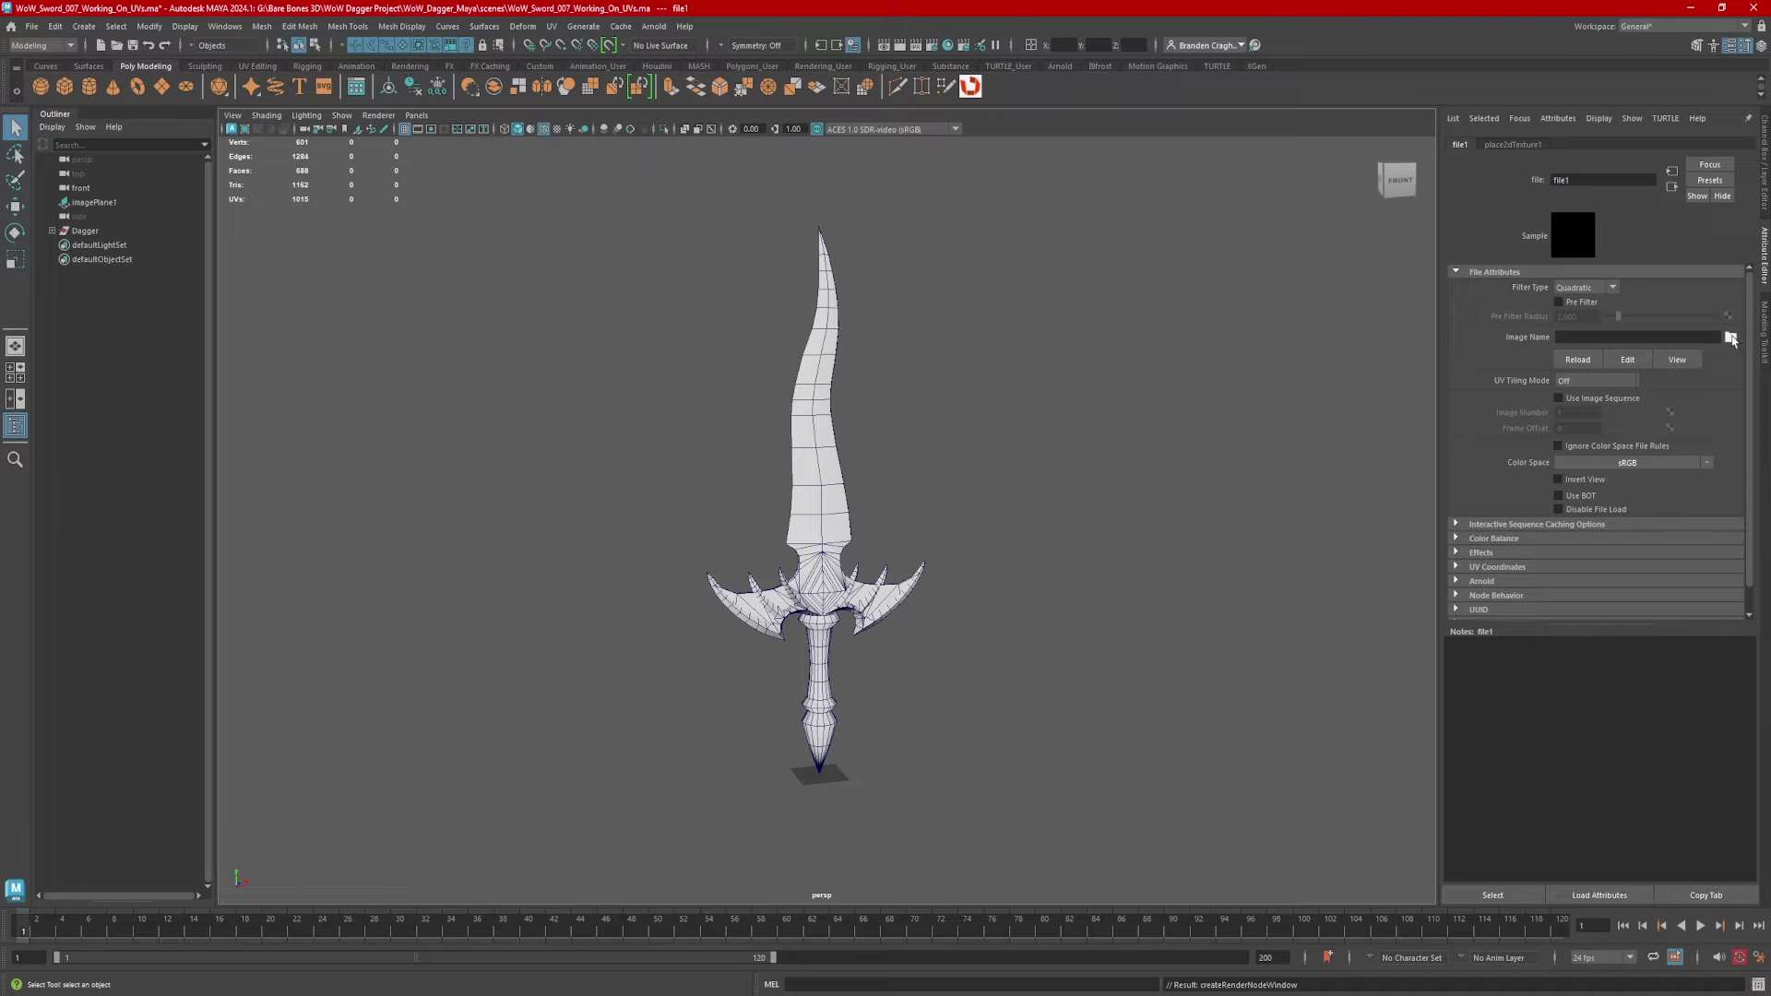
click(1731, 339)
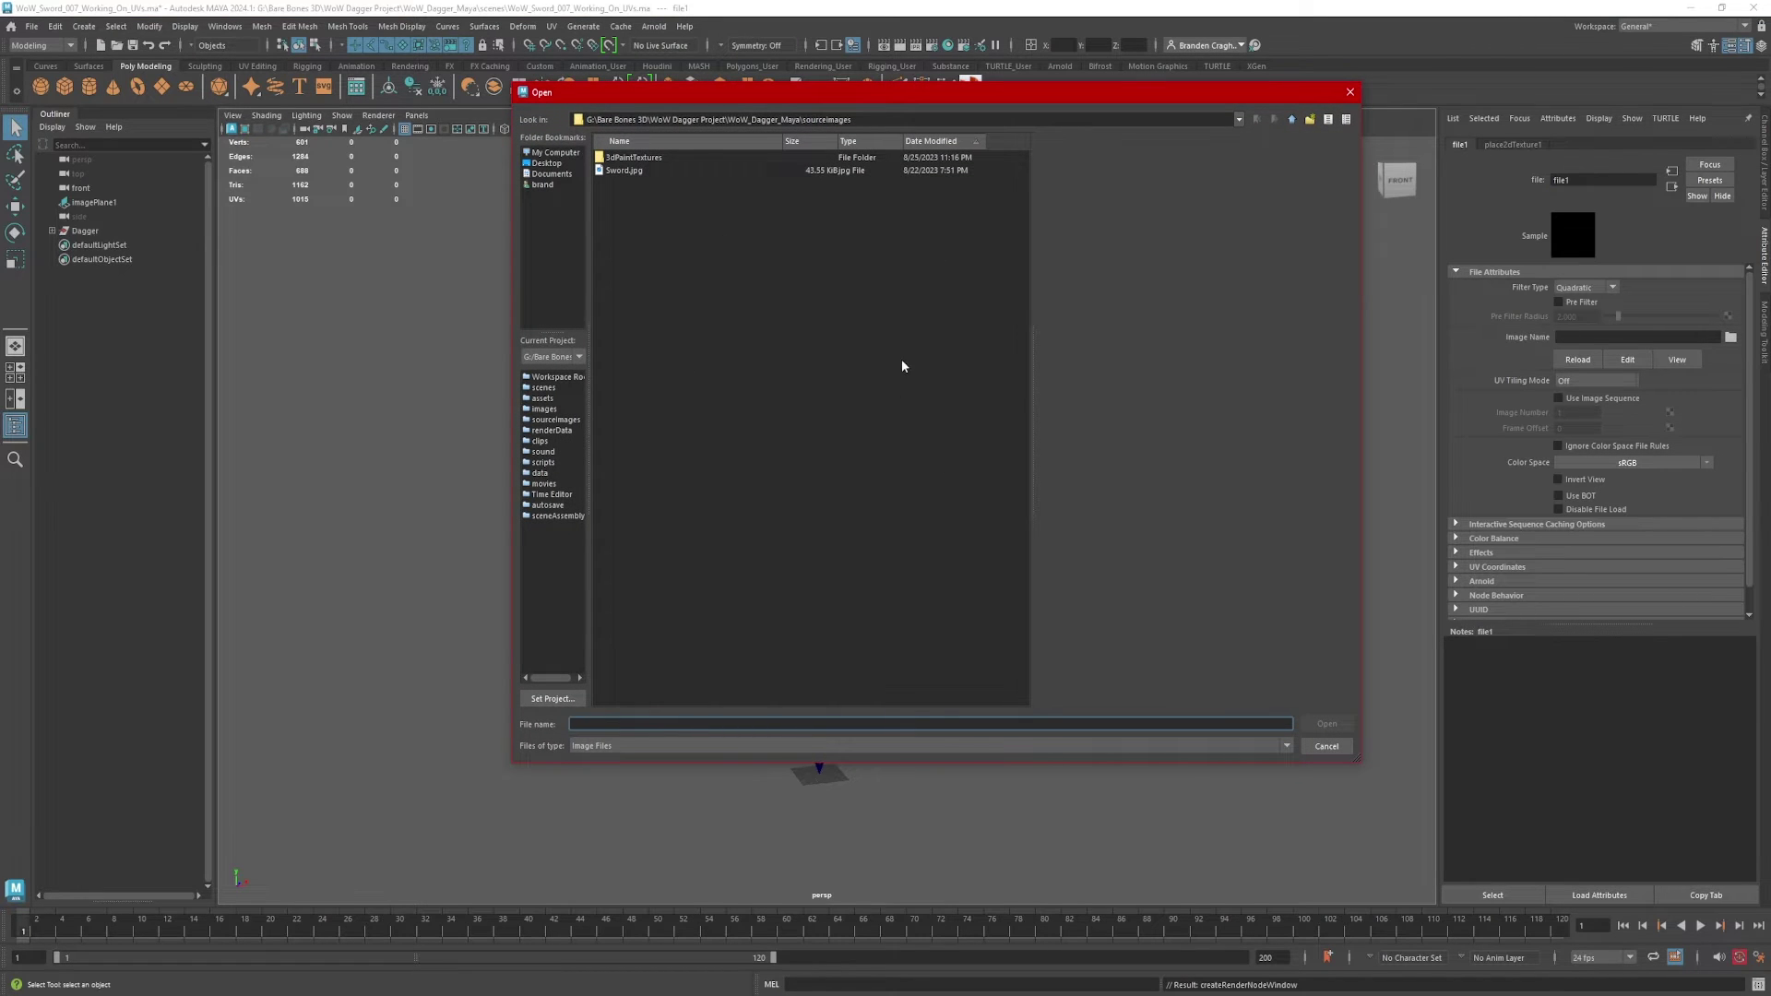
click(1351, 91)
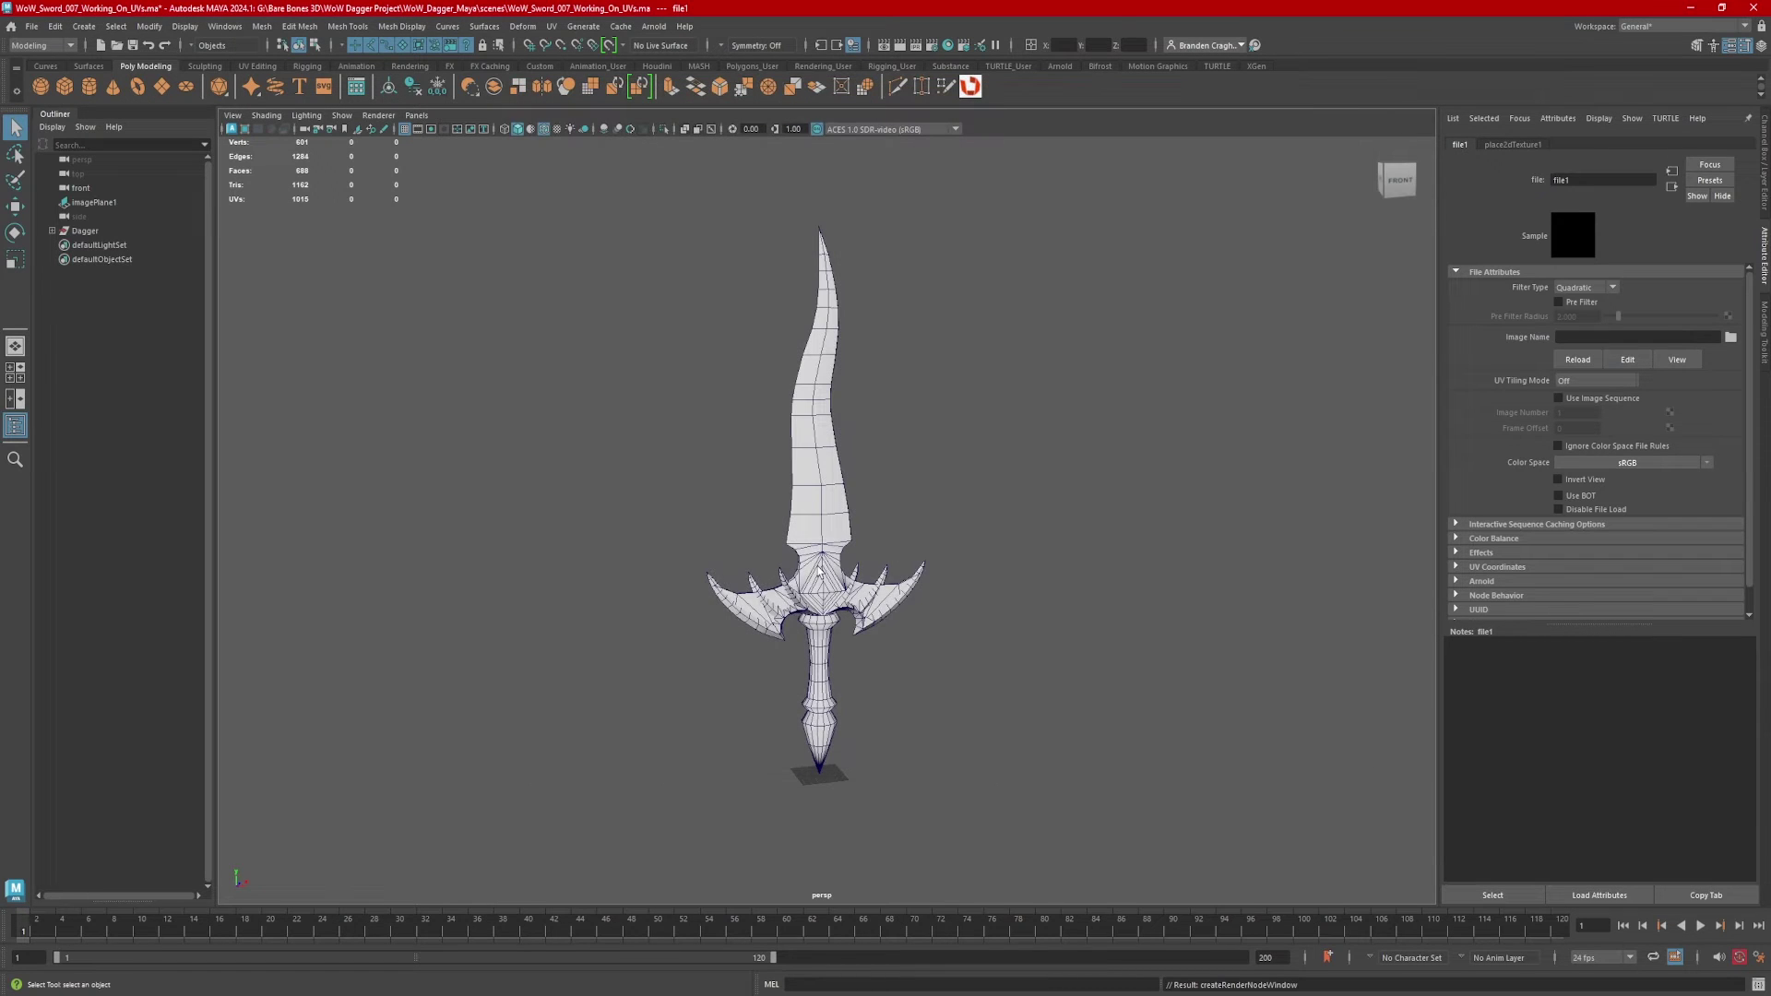
click(819, 572)
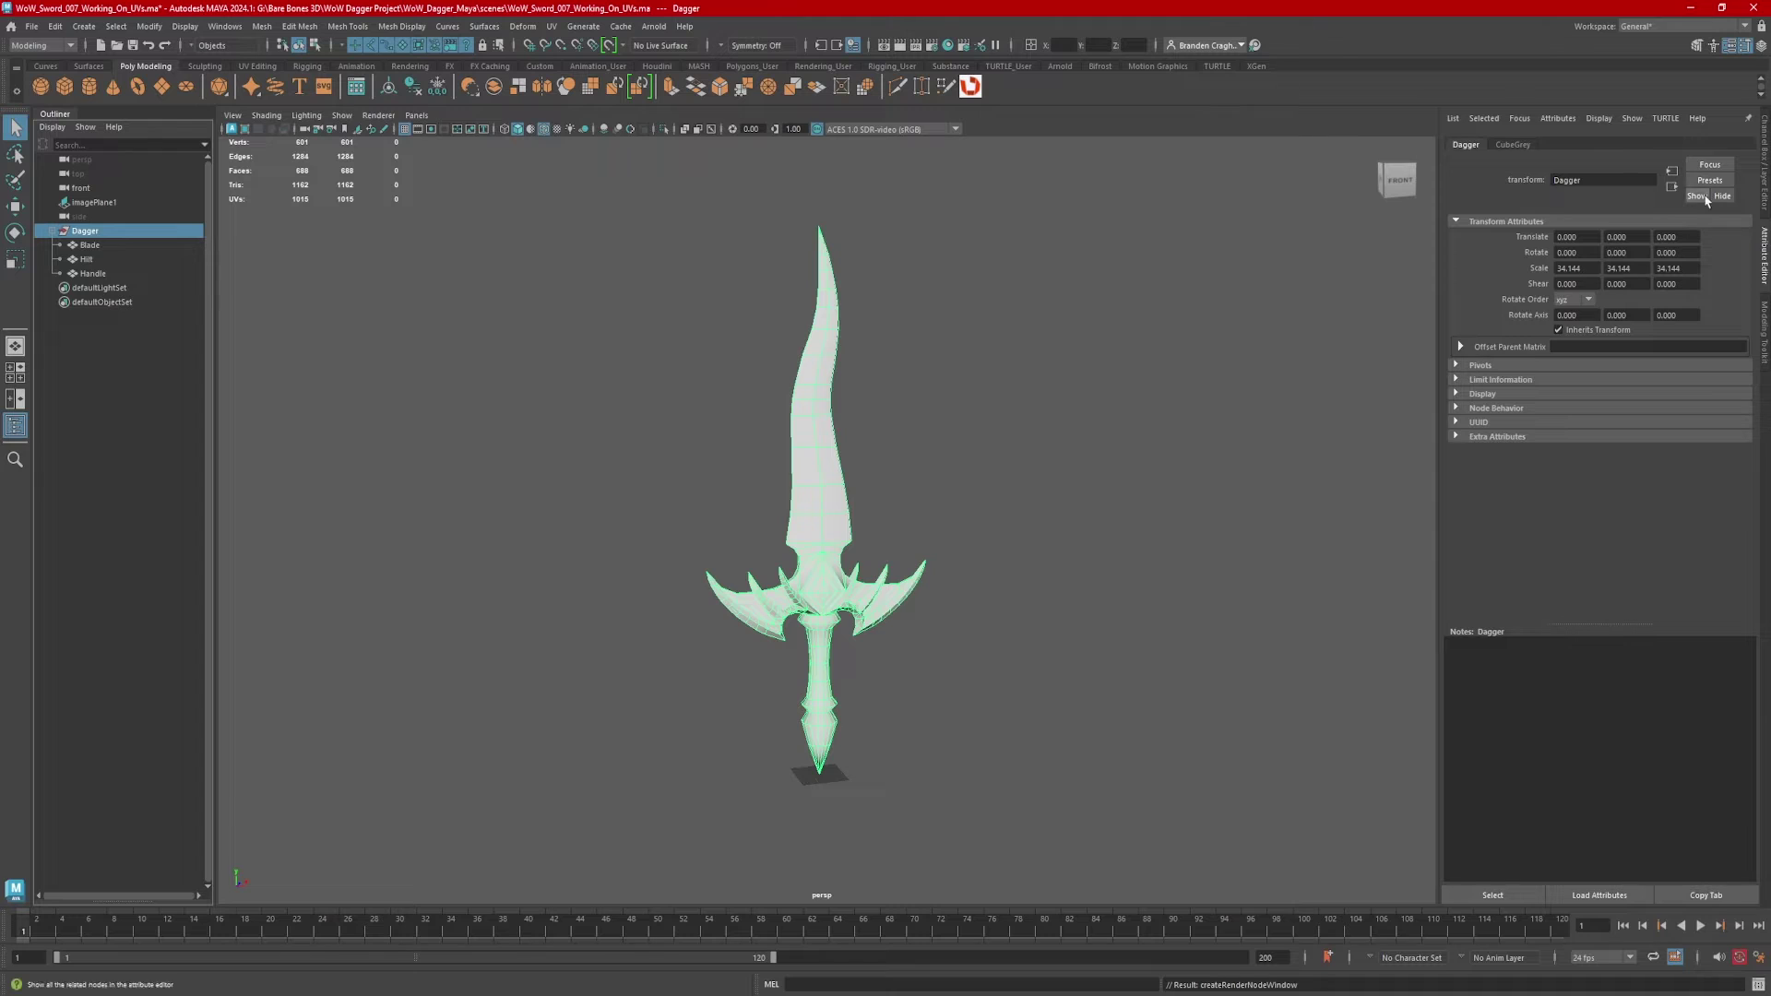
Step: Freeze transformations on Dagger, Blade, Hilt and Handle, resetting scale from 34.144 to 1
click(1762, 198)
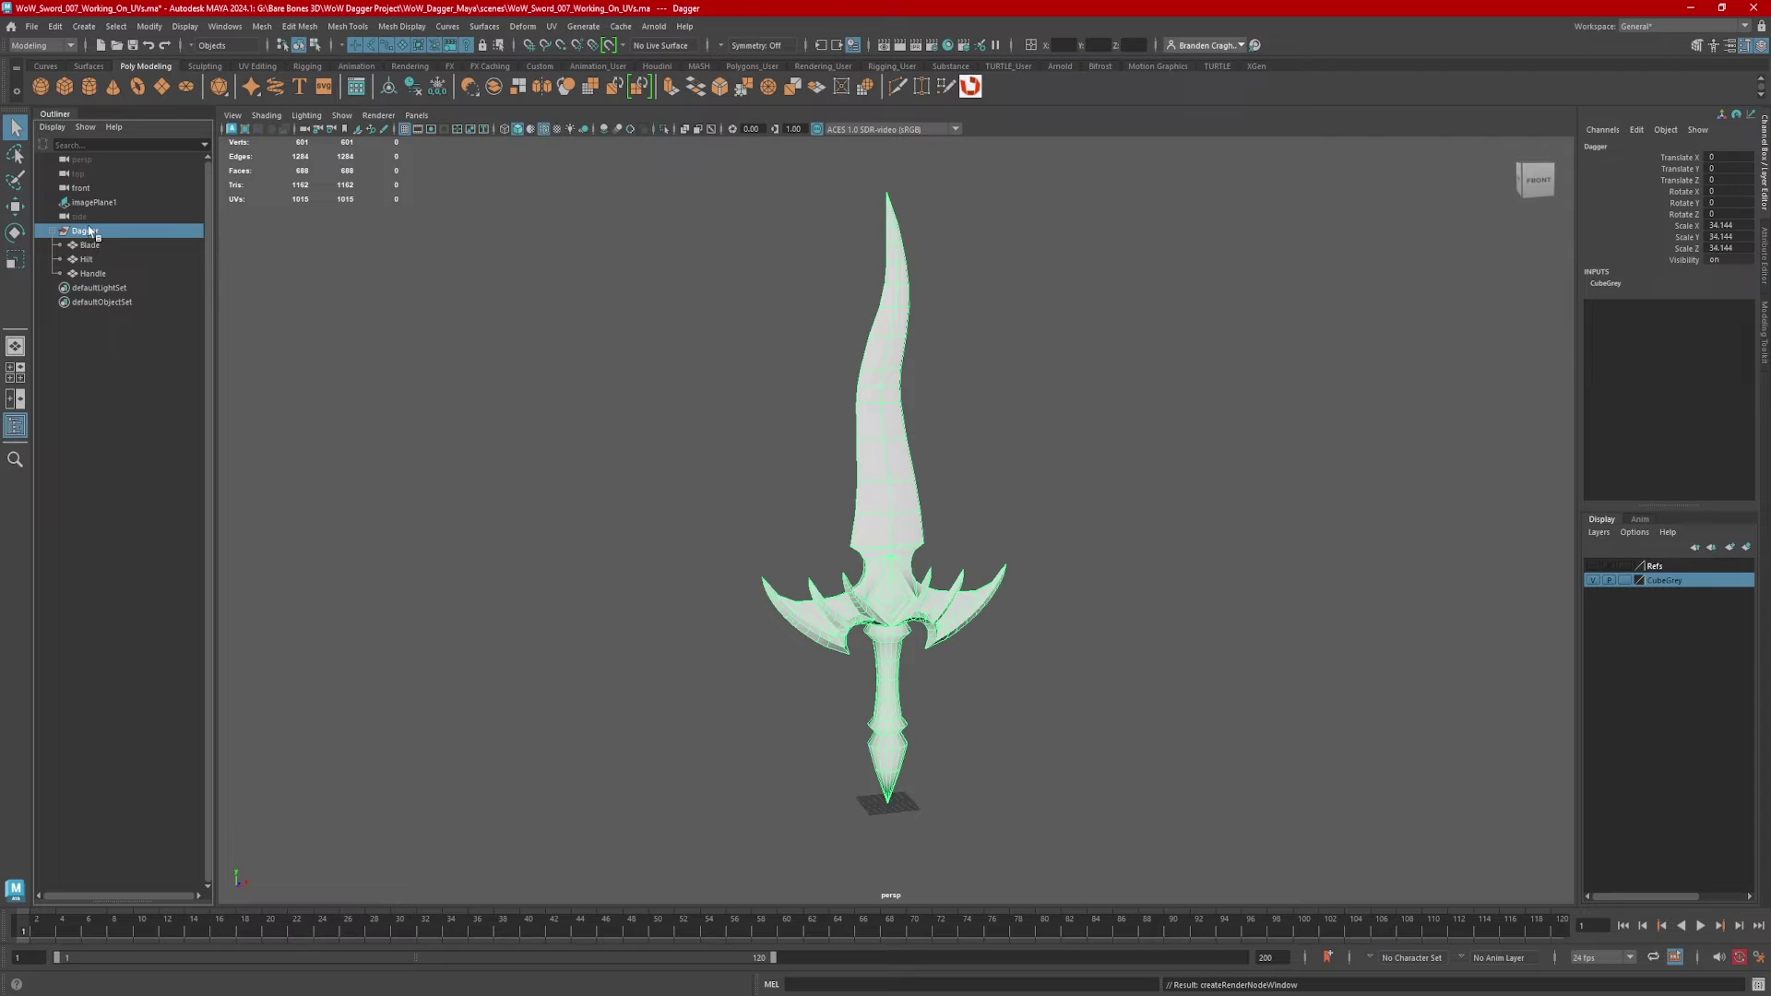
shift+click(94, 273)
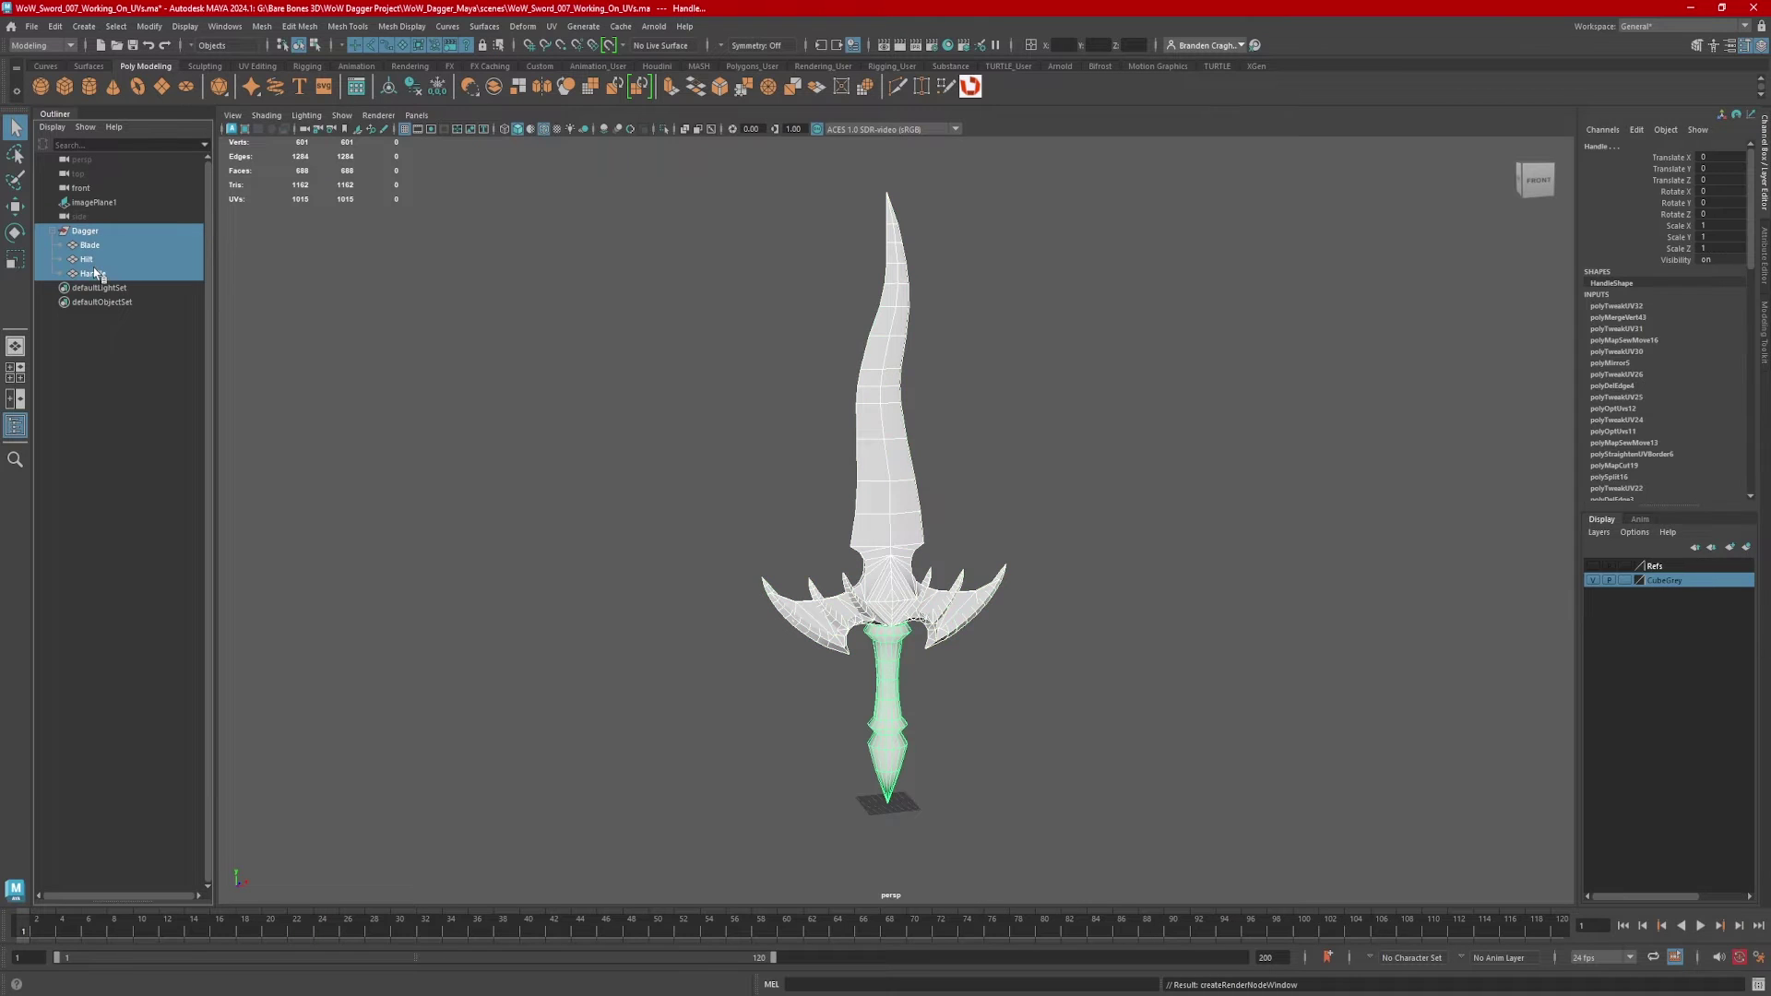
click(148, 27)
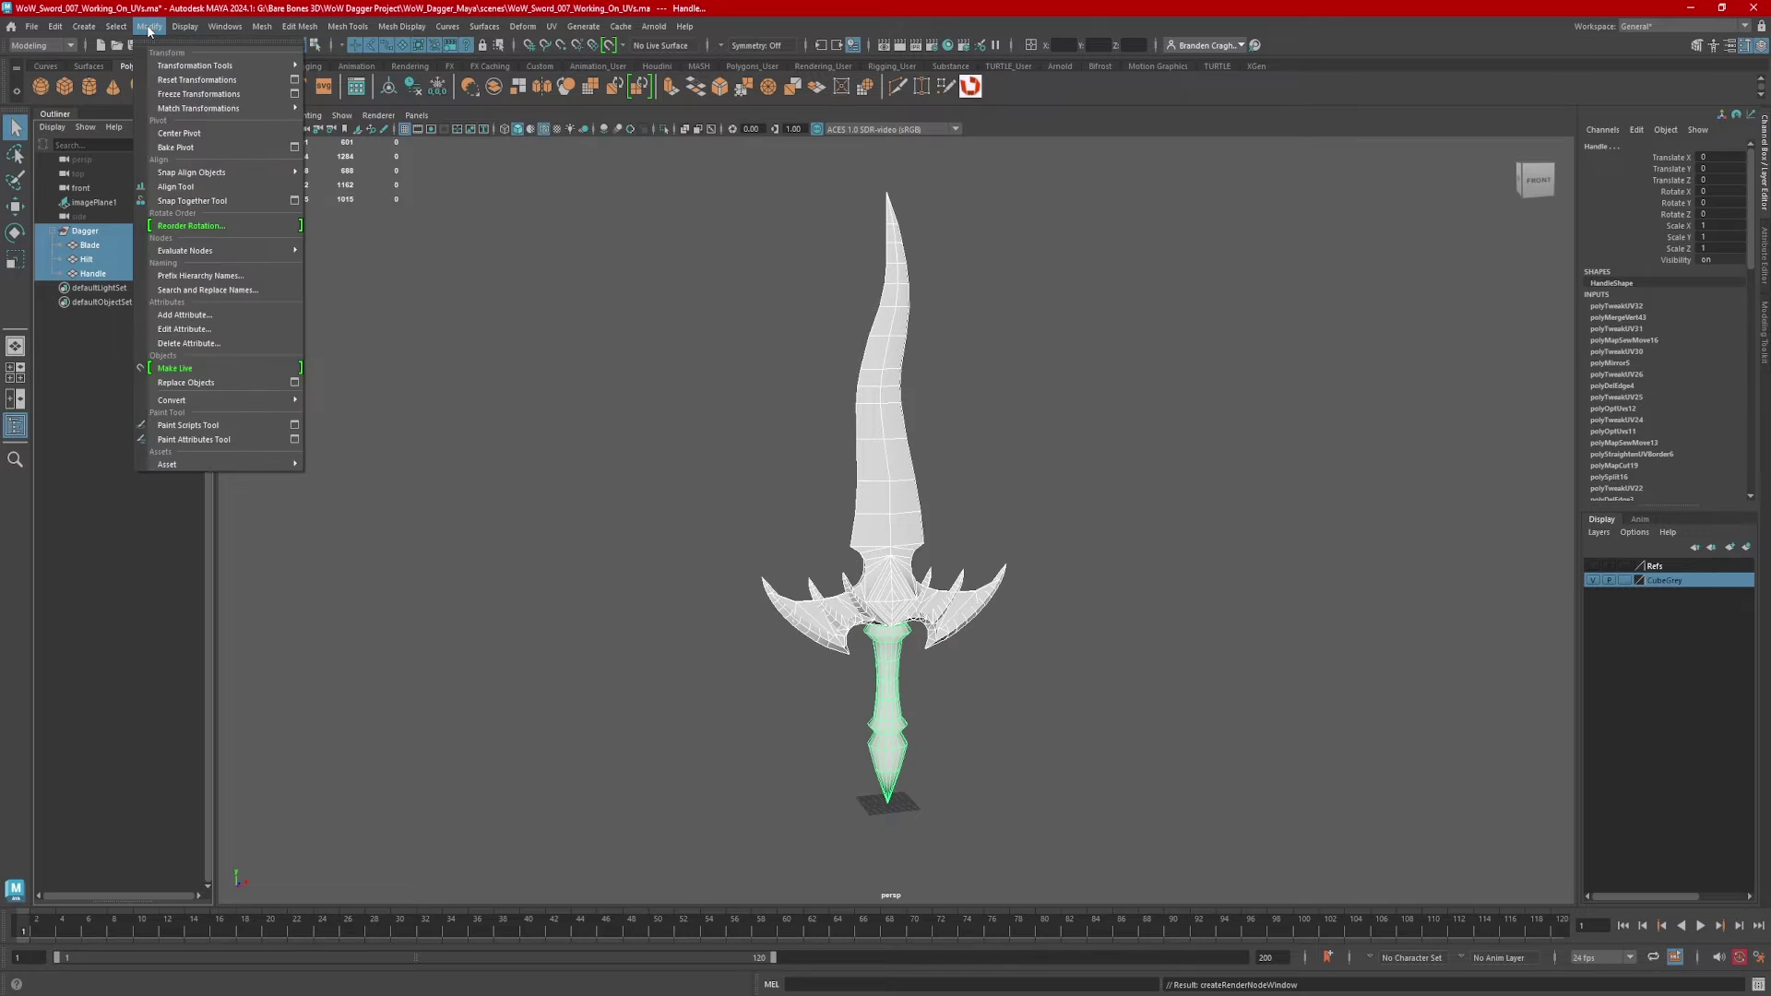
click(184, 96)
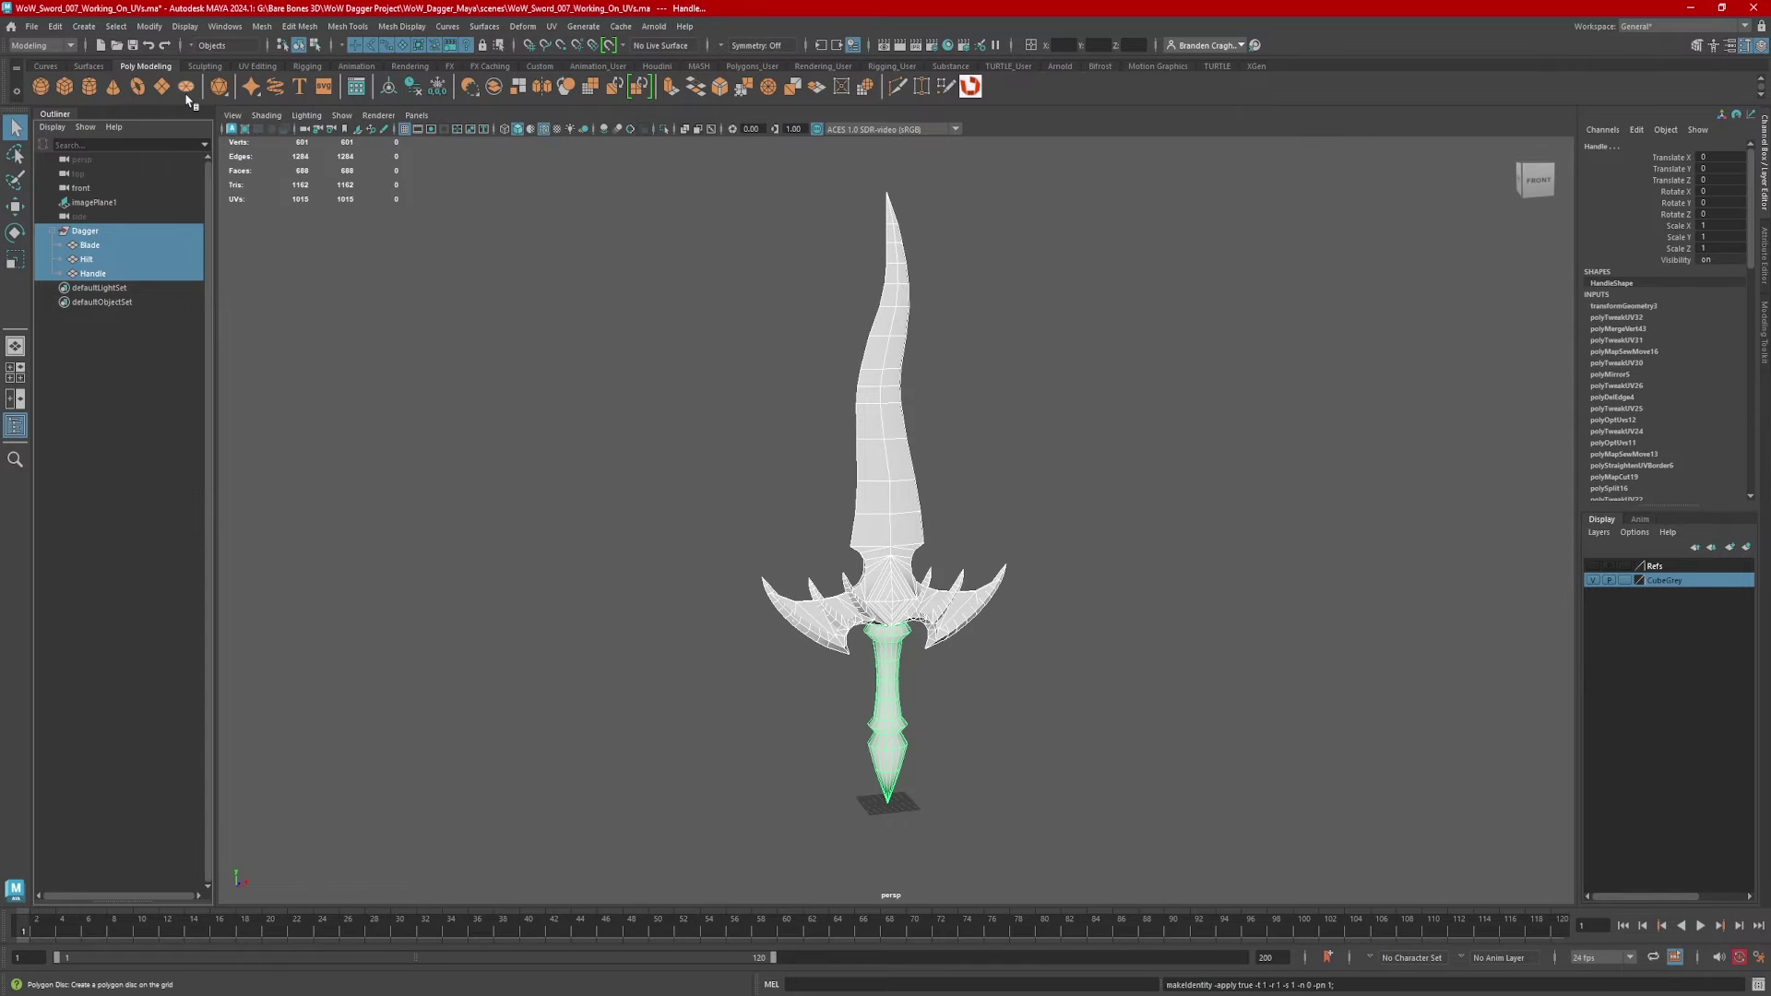
key(Up)
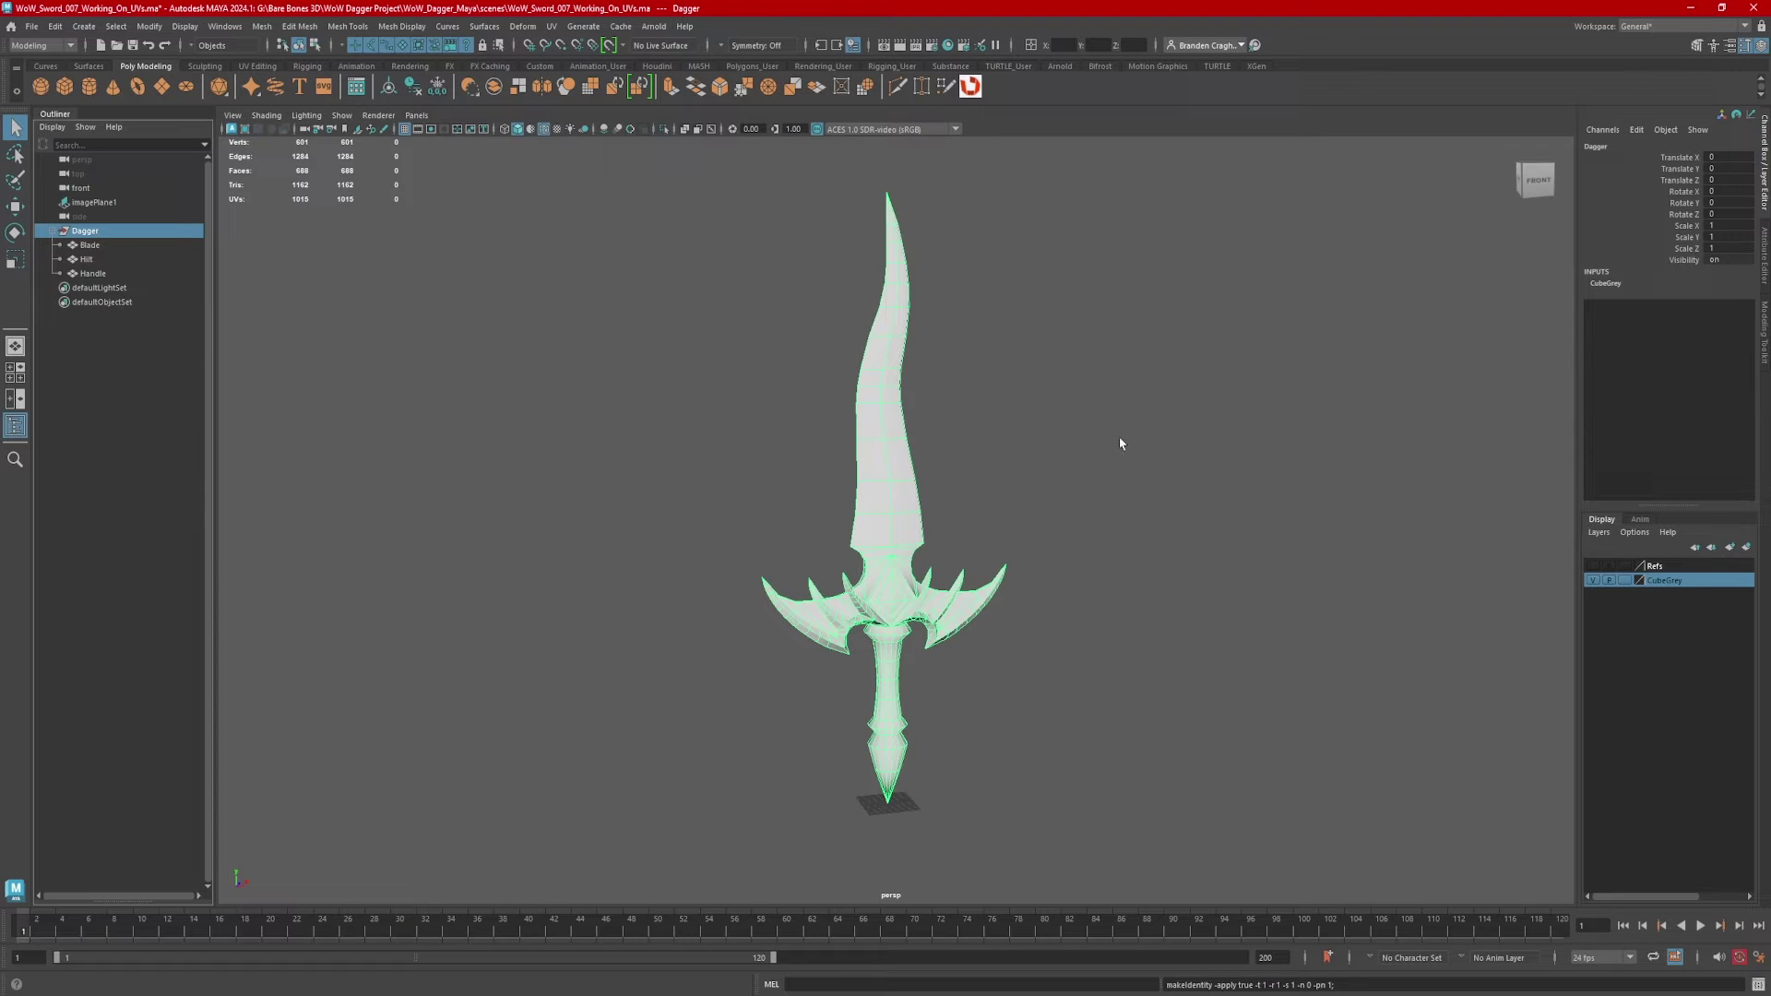
Step: Delete all construction history from the Blade, Hilt and Handle meshes
key(Down)
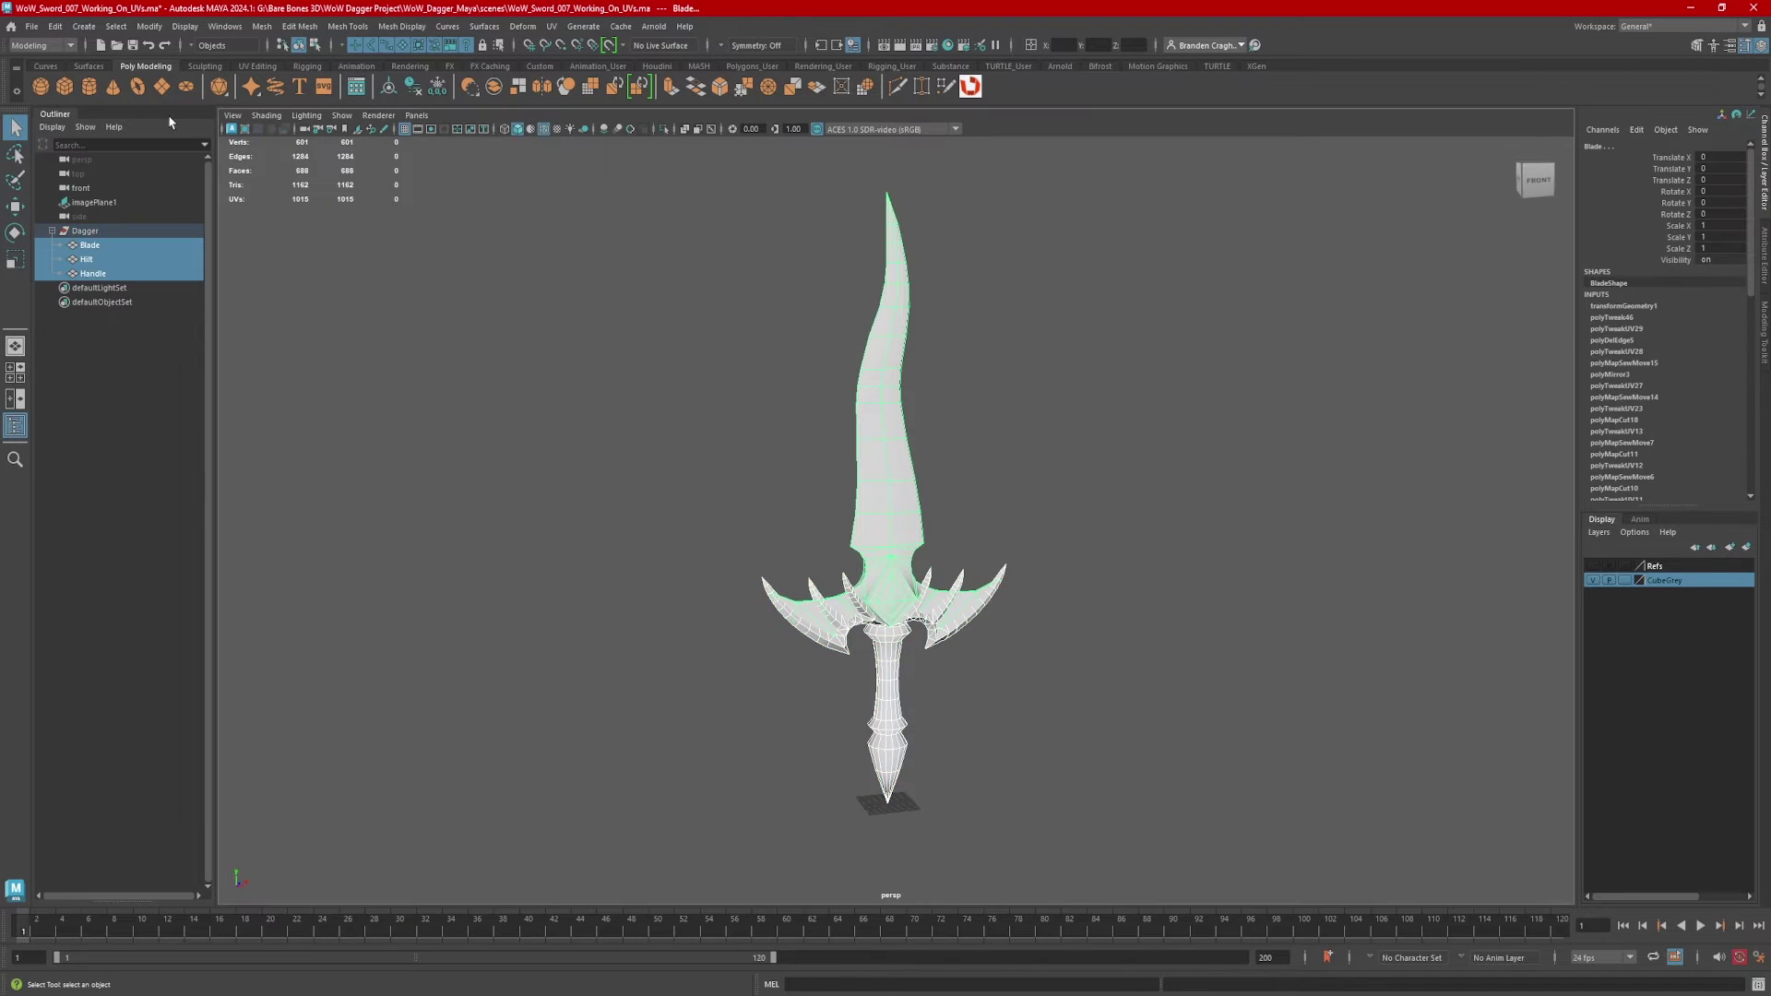
click(55, 25)
mouse_move(142, 211)
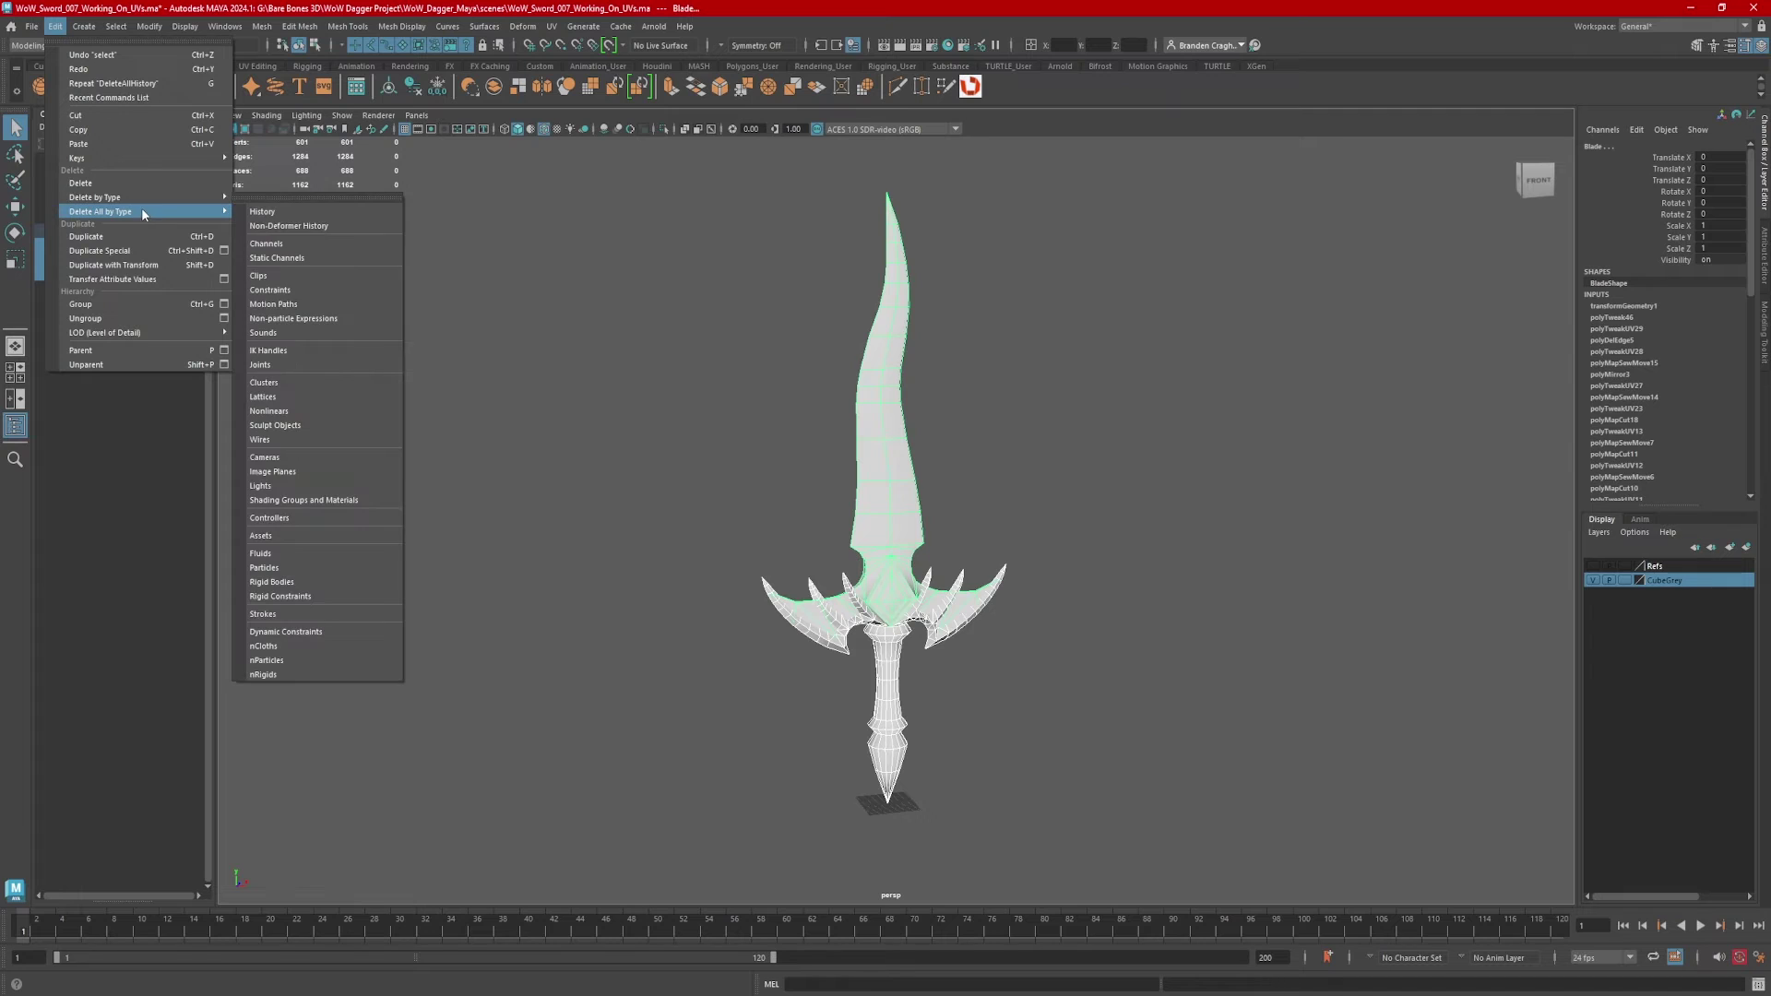
click(268, 212)
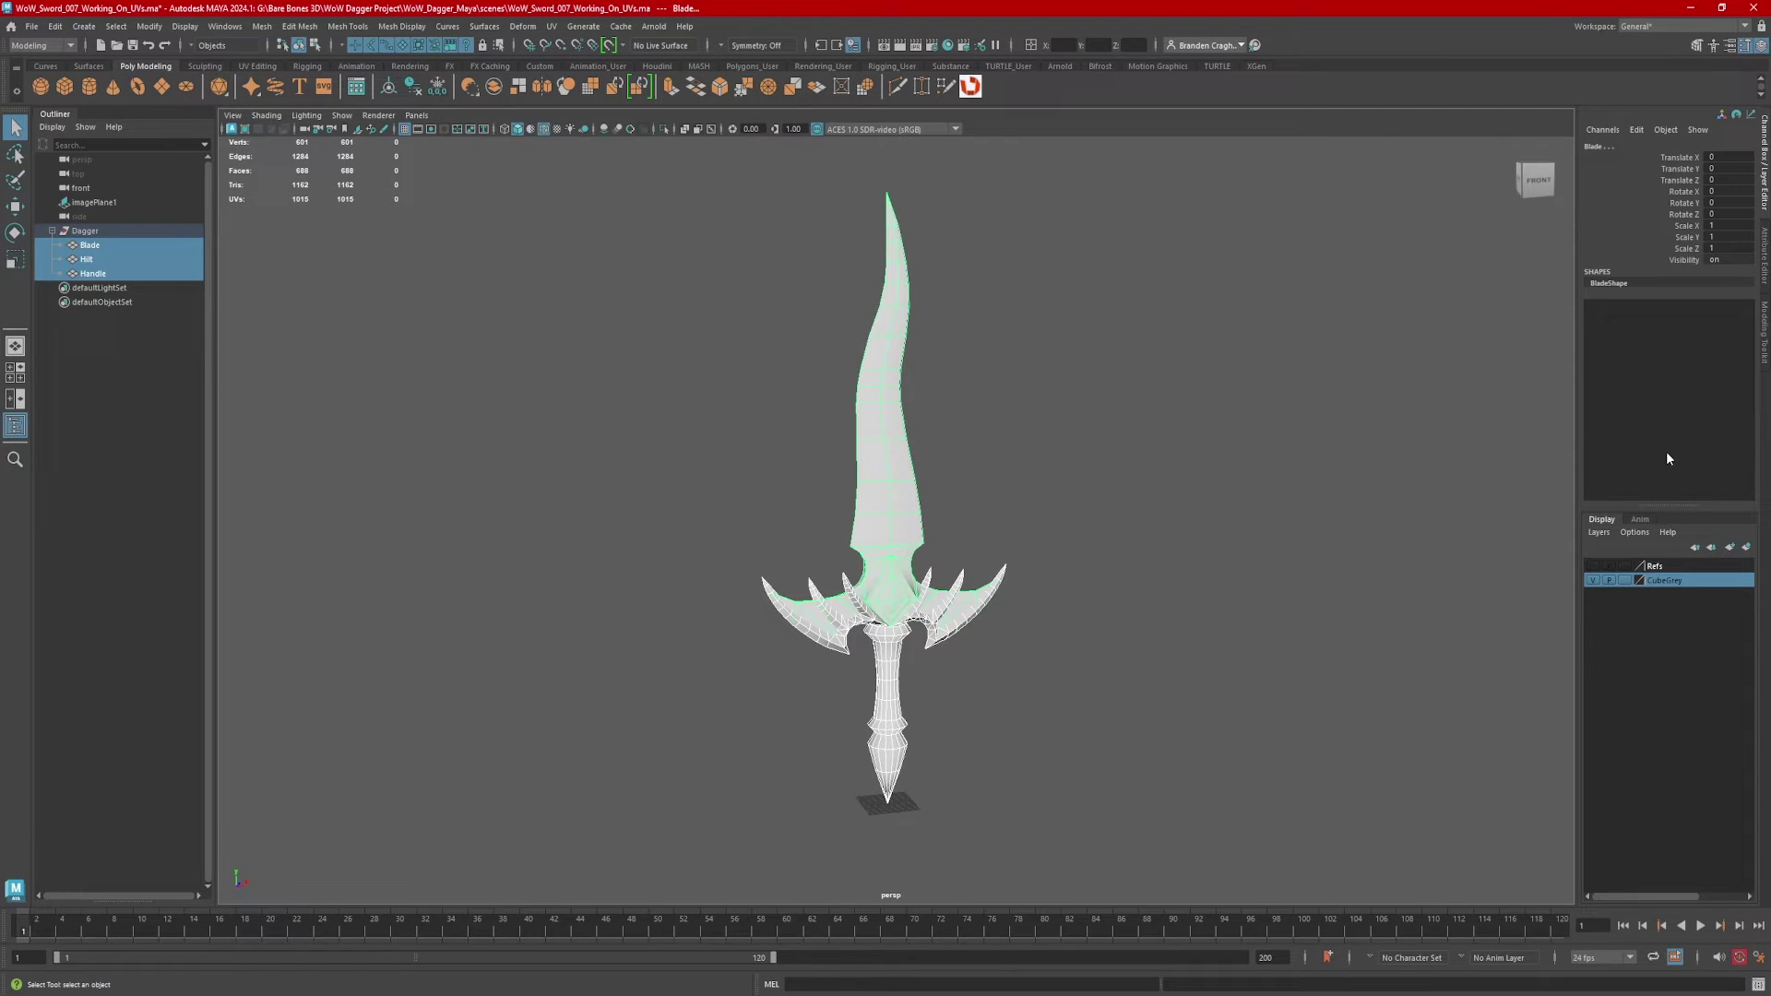
click(103, 236)
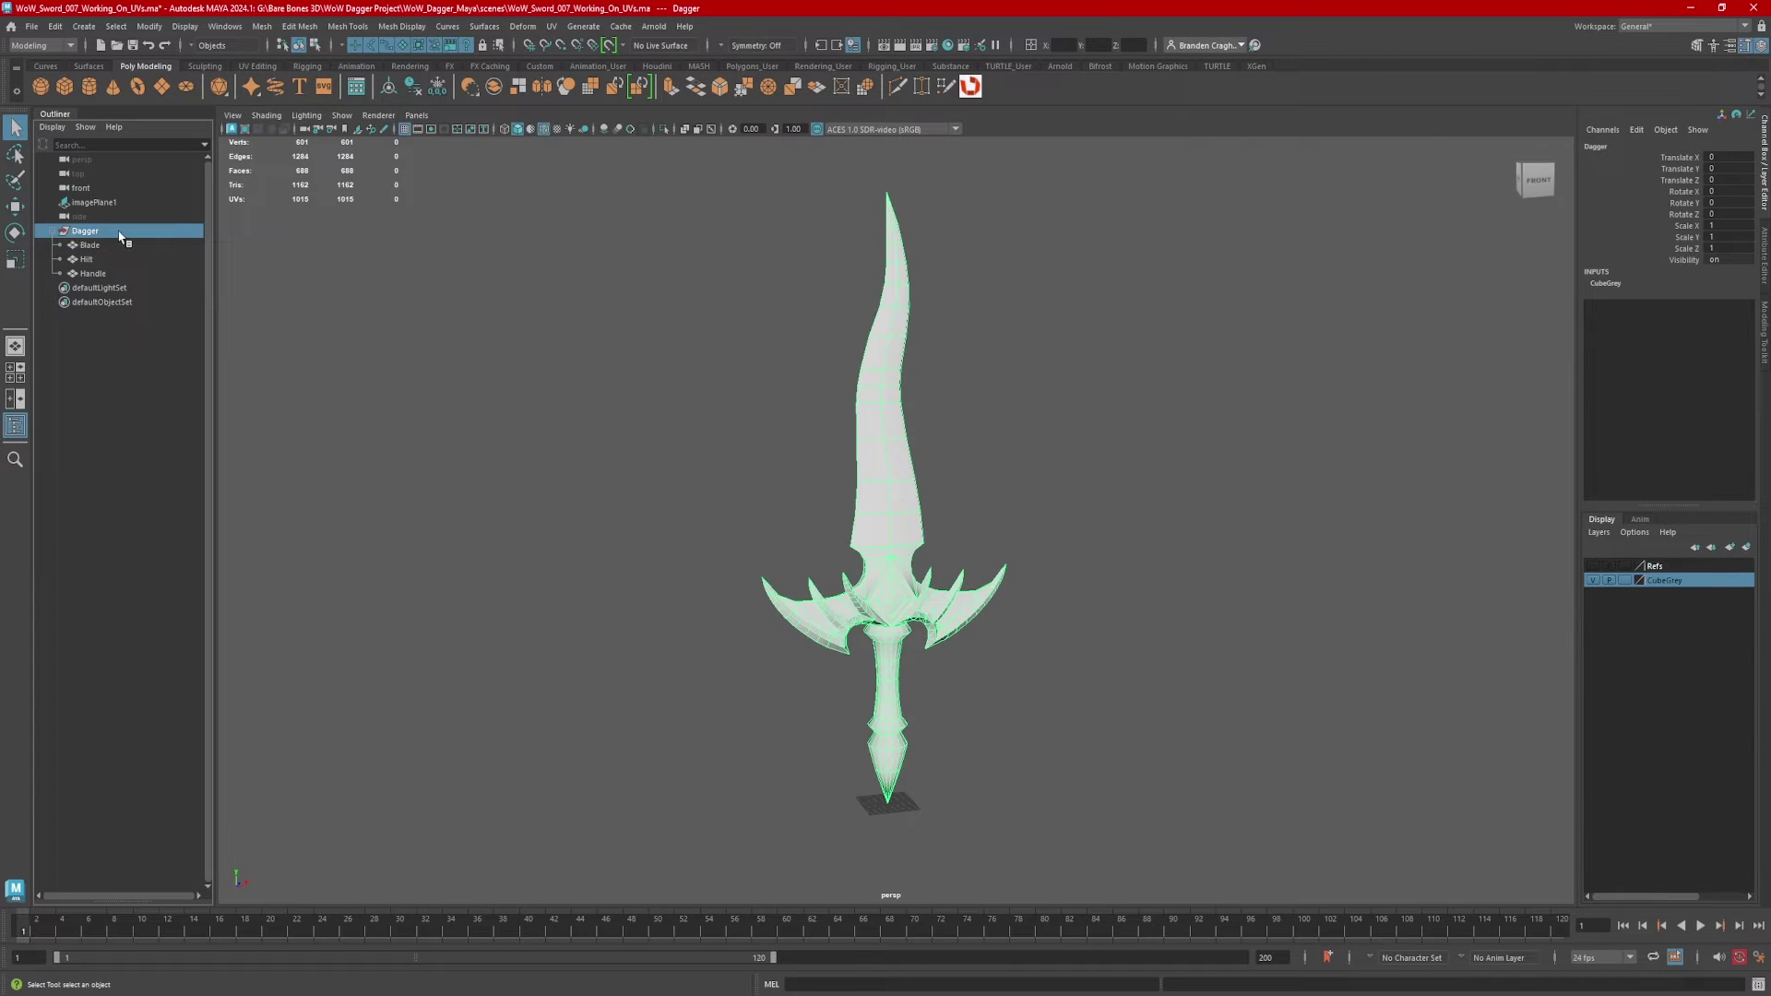
Step: Set up an FBX Export Selection named Dagger_Substance and review its include options
click(32, 26)
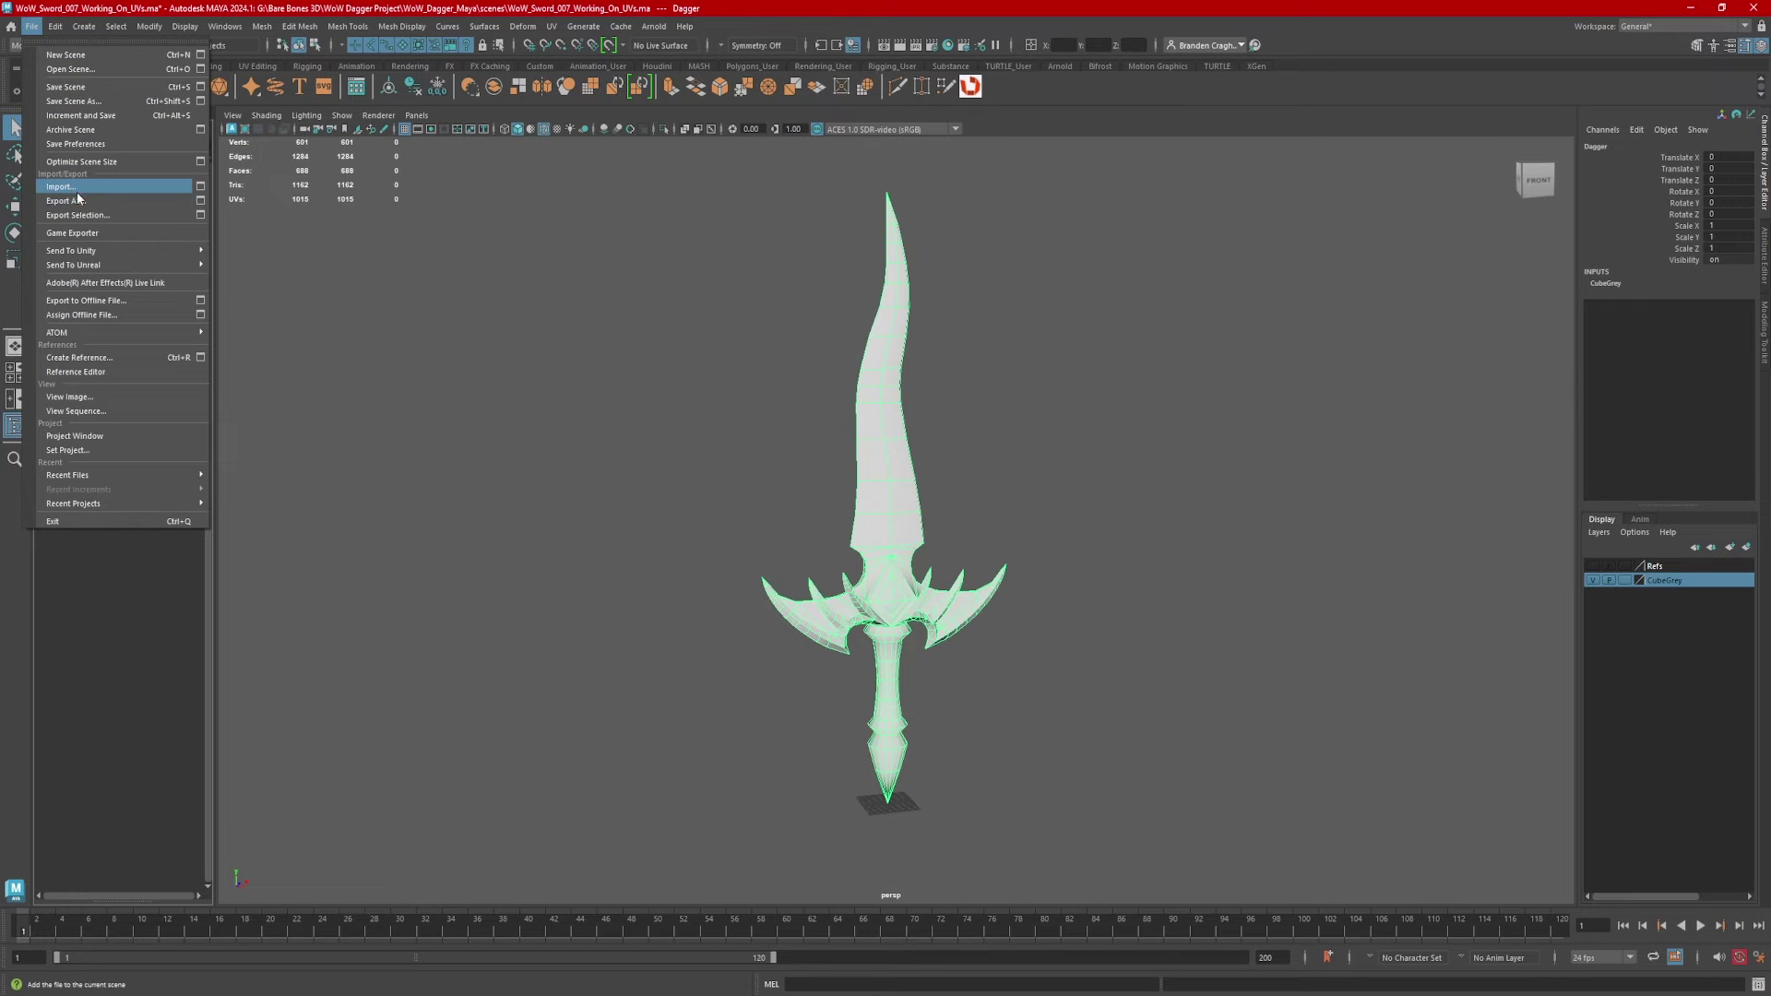
click(93, 217)
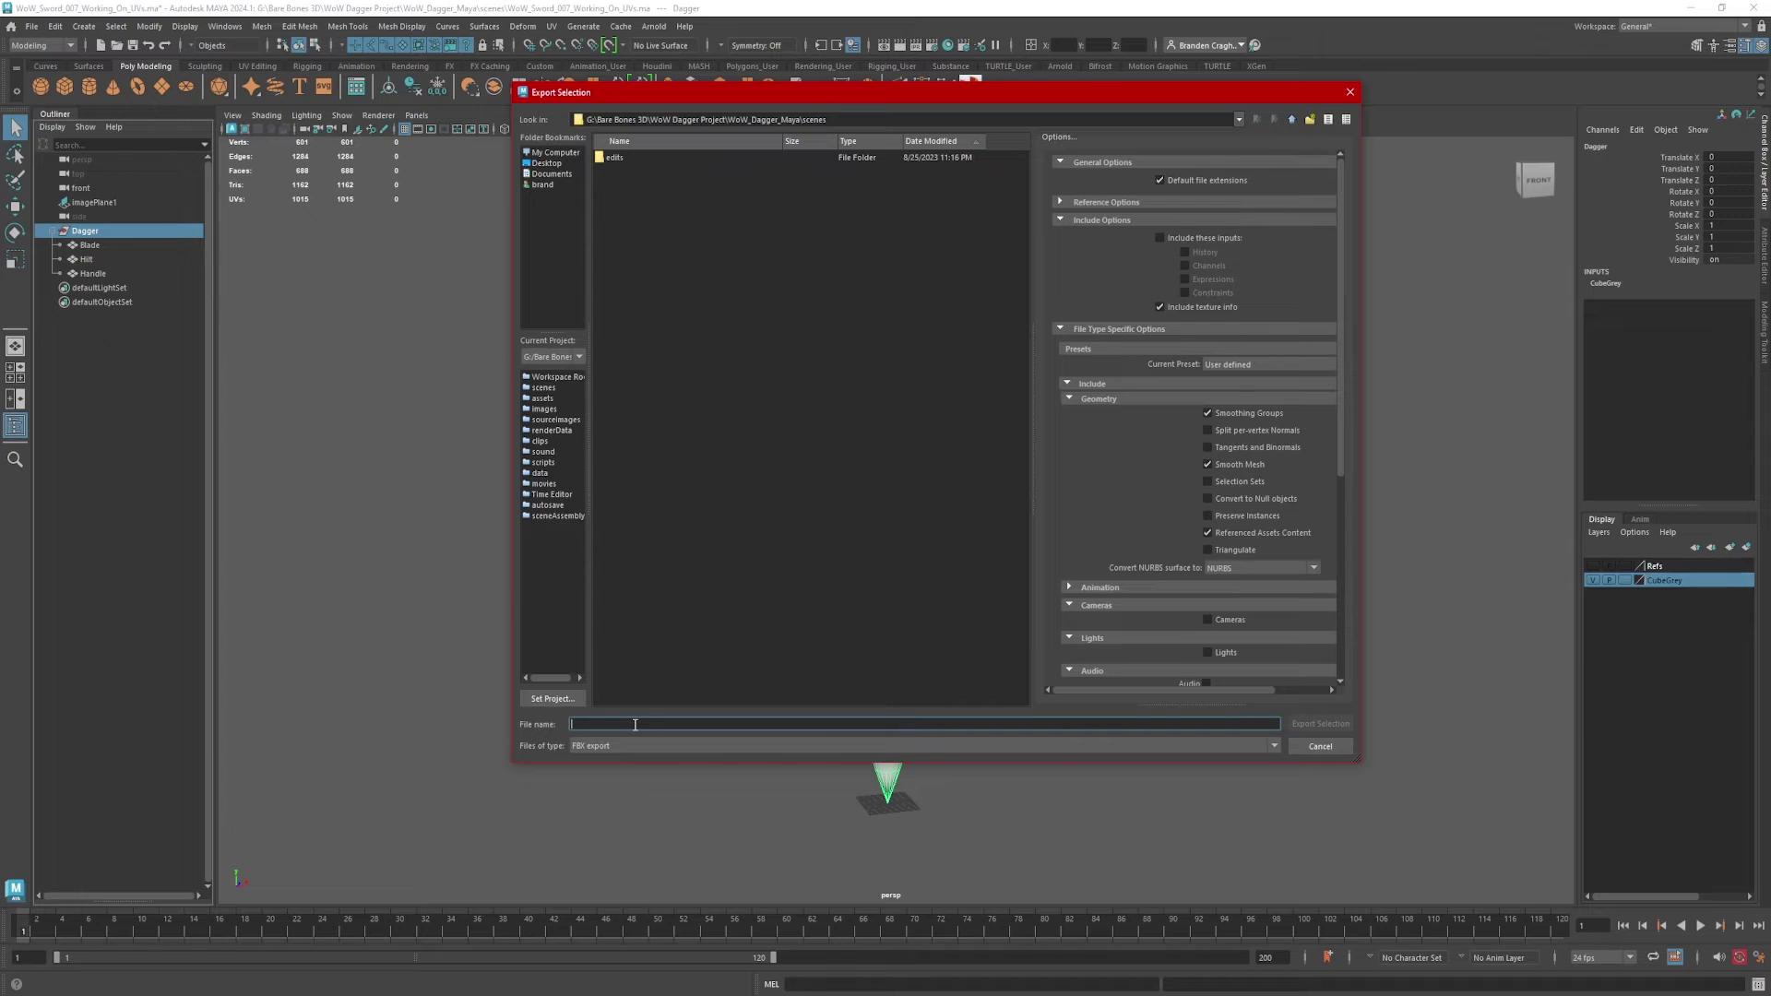
text(Dagger_Substance)
click(1061, 203)
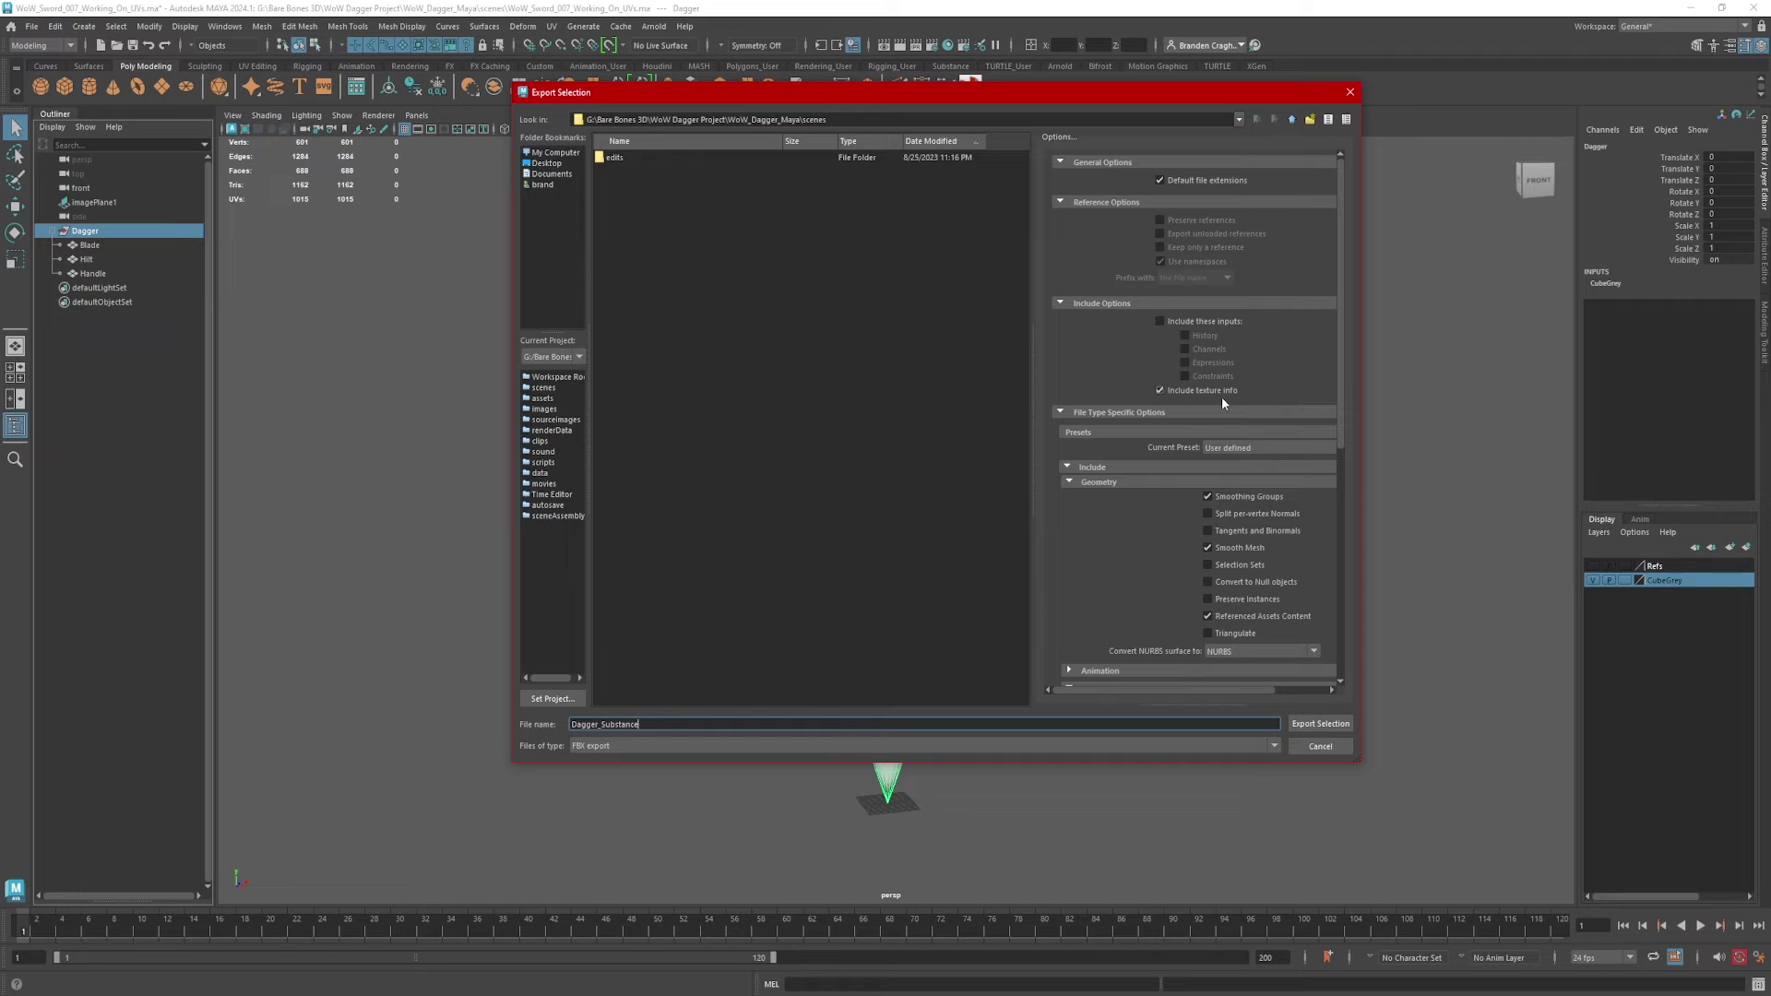
scroll(1143, 323, down, 5)
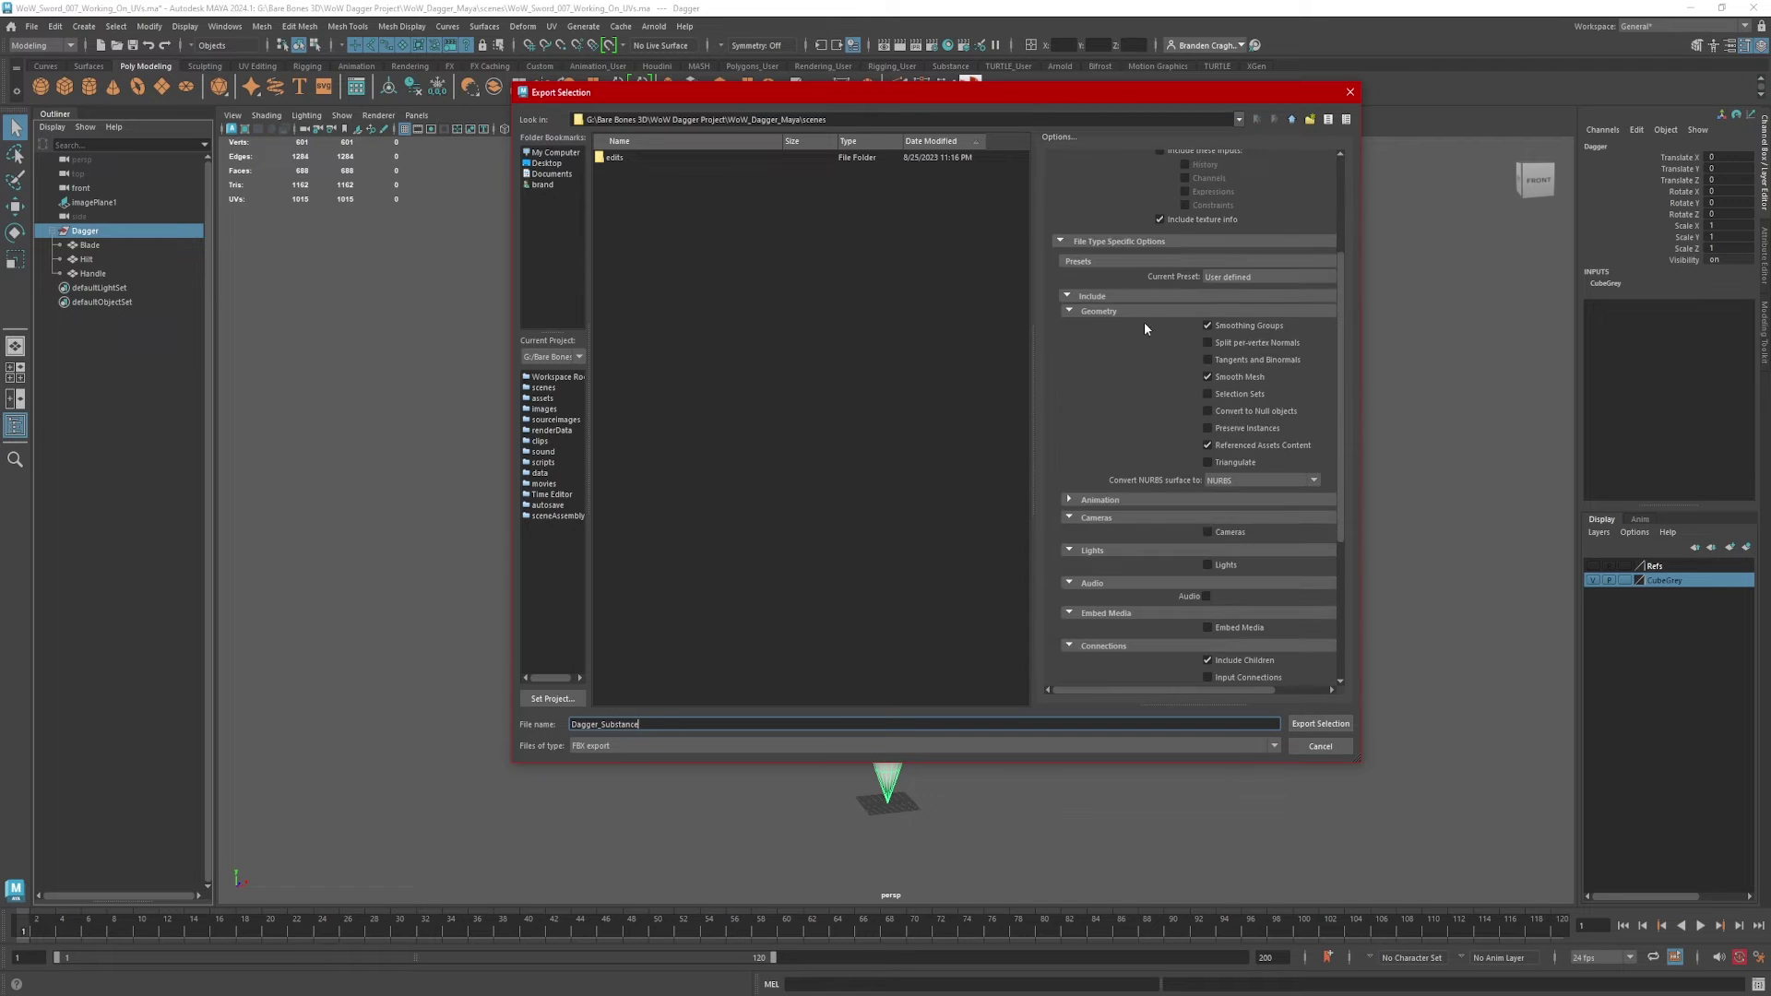
Step: Exclude Referenced Assets Content and expand the Animation export settings
click(1223, 448)
click(1290, 503)
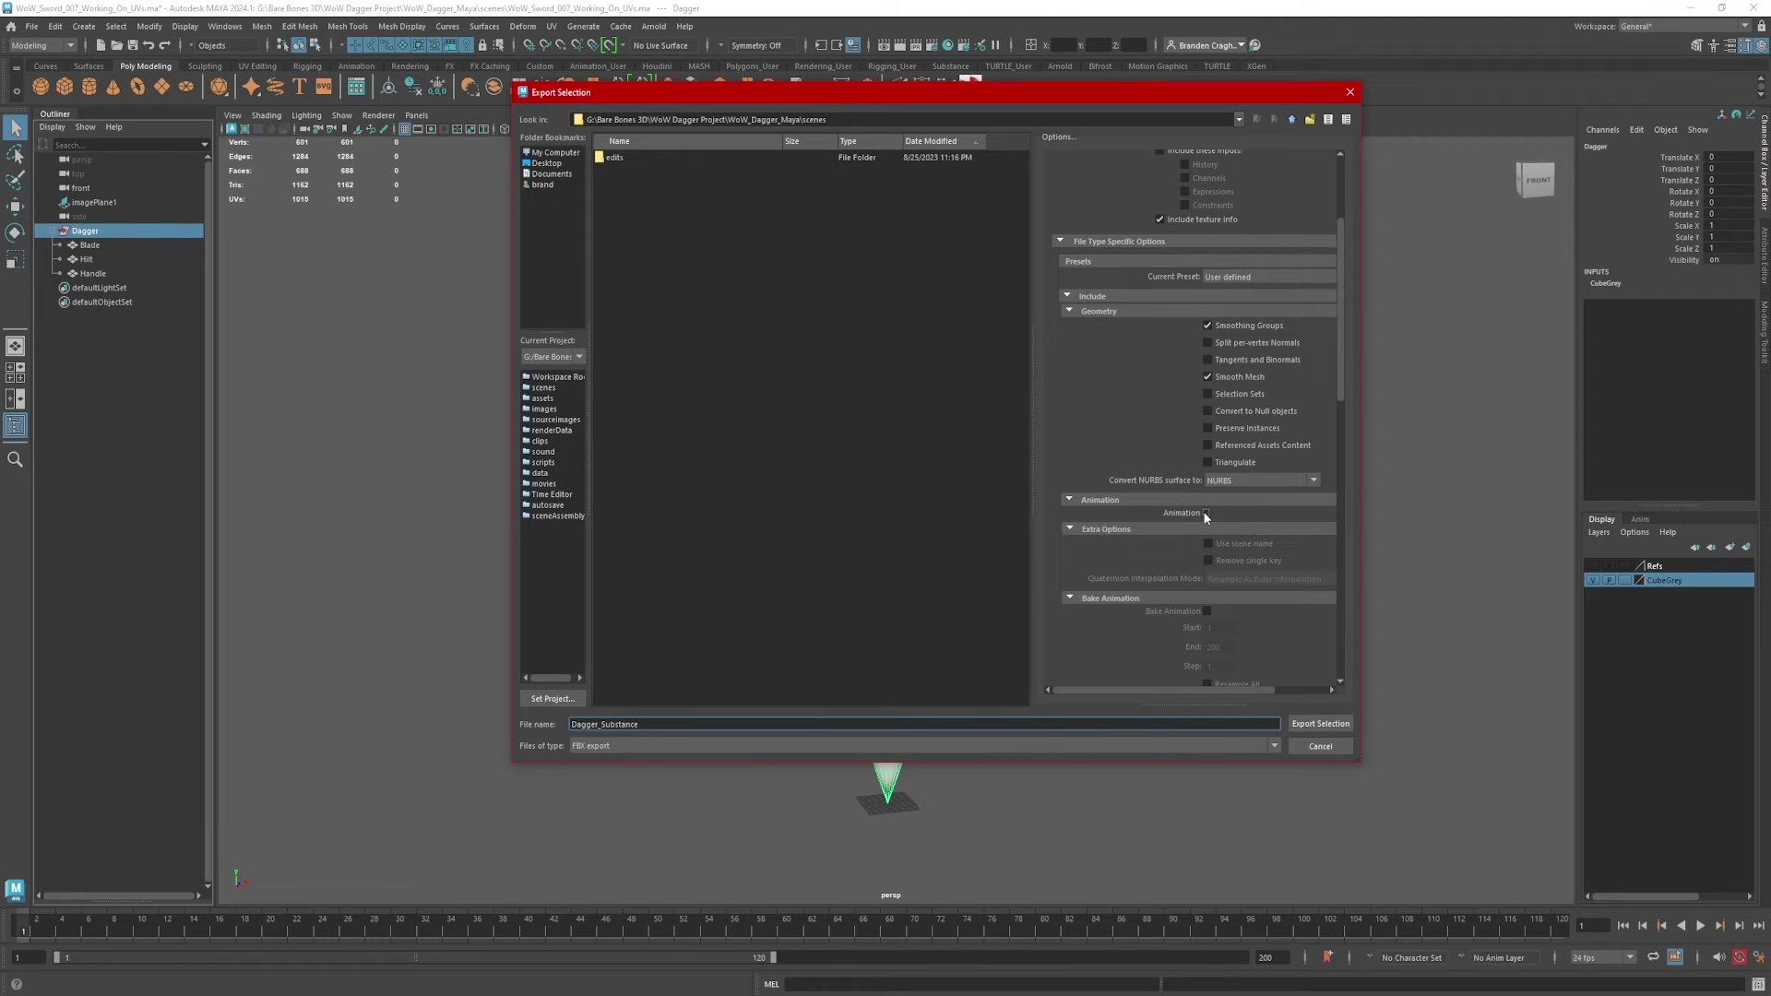
scroll(1203, 513, down, 6)
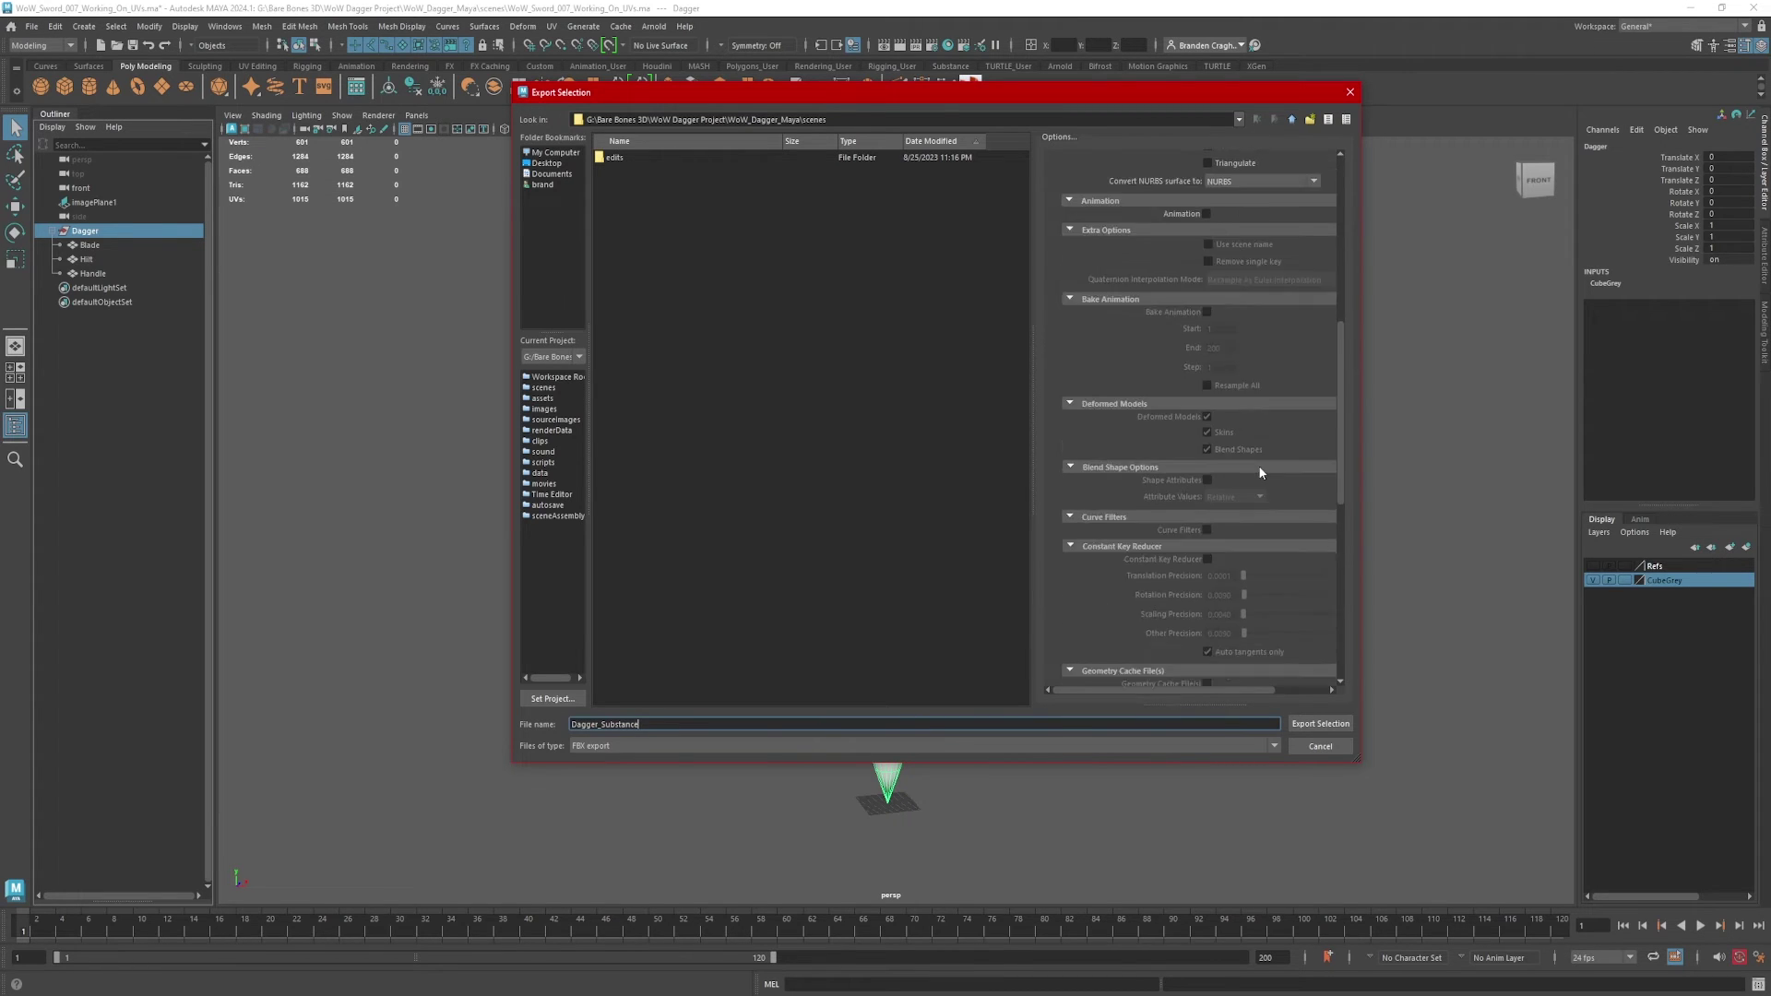
scroll(1230, 430, down, 3)
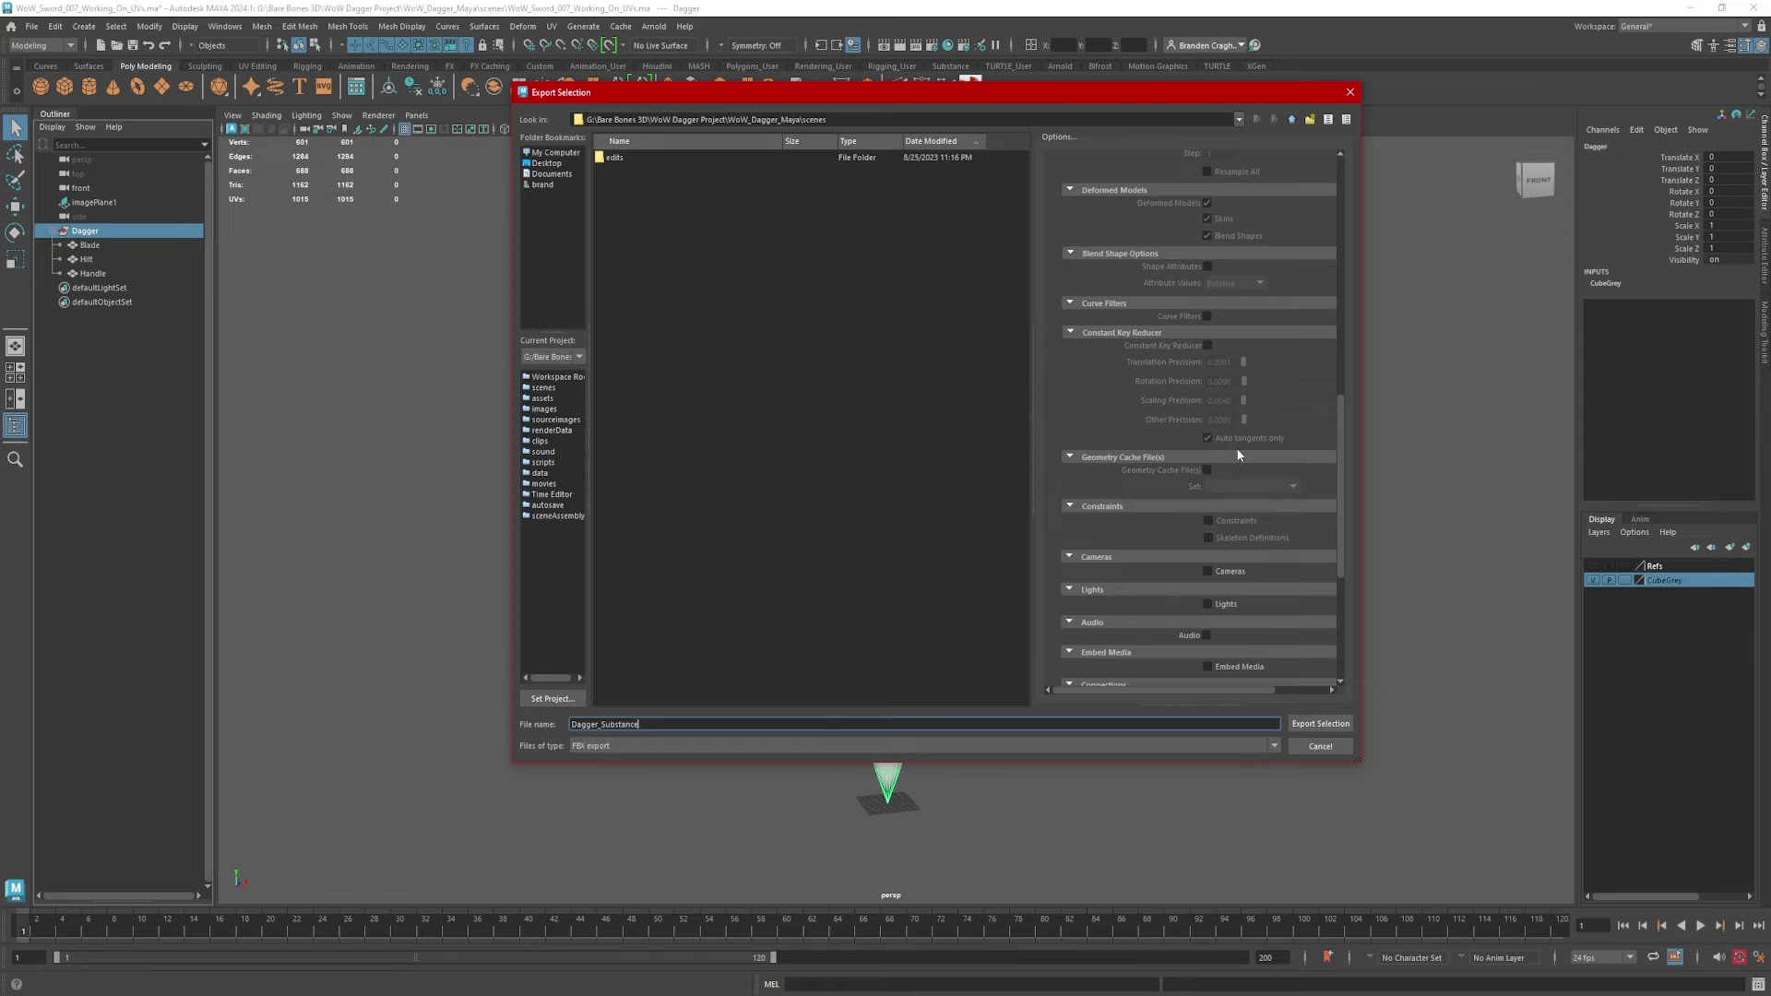
scroll(1238, 457, down, 3)
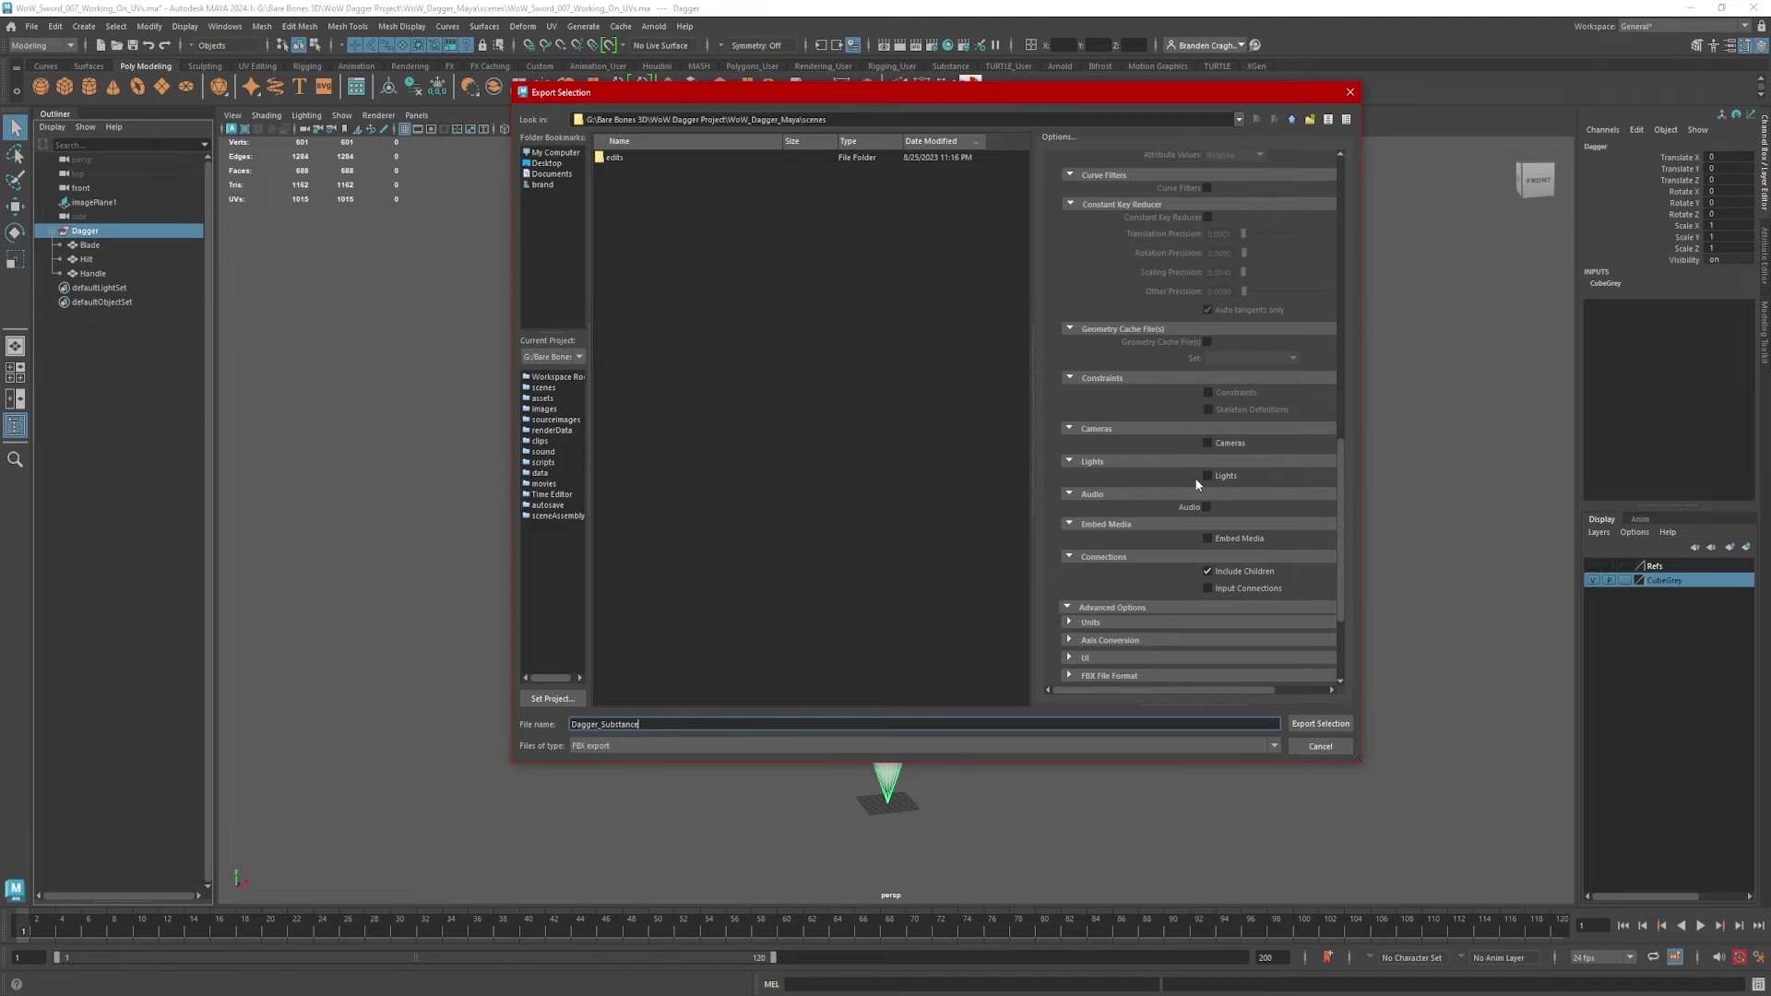
scroll(1216, 525, down, 3)
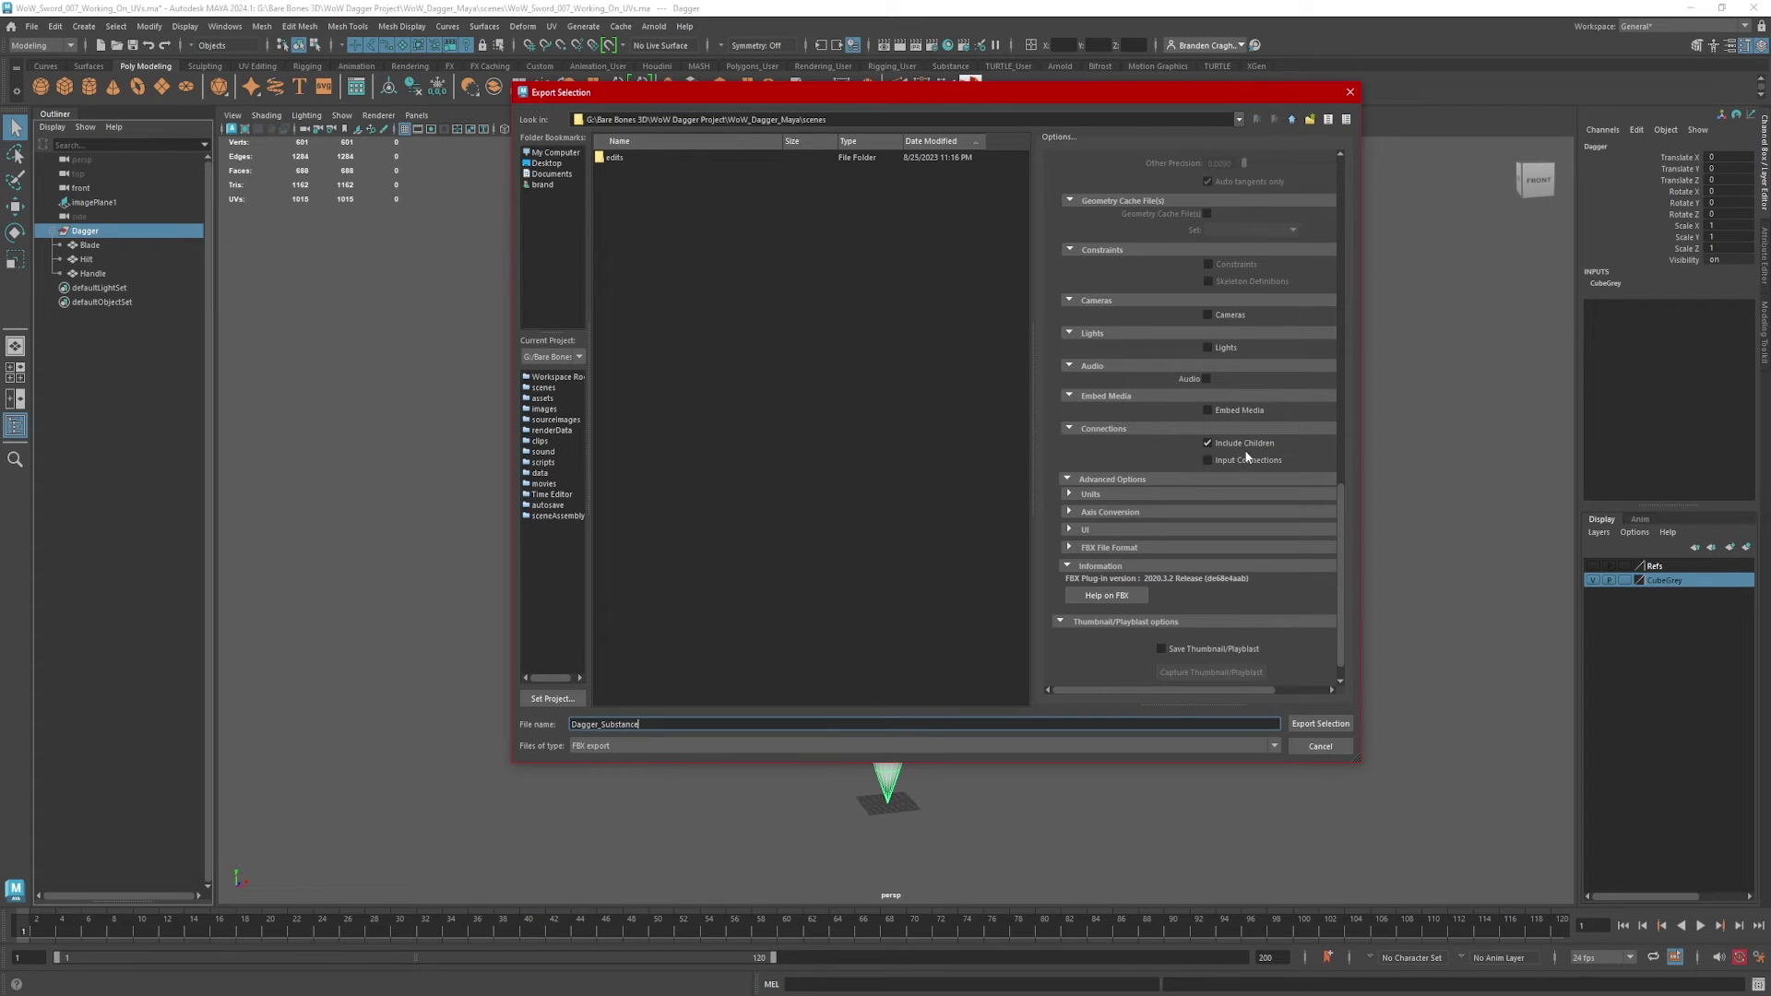
Step: Check the Units, Axis Conversion, UI and FBX File Format settings (binary FBX 2020, Y up)
click(1070, 495)
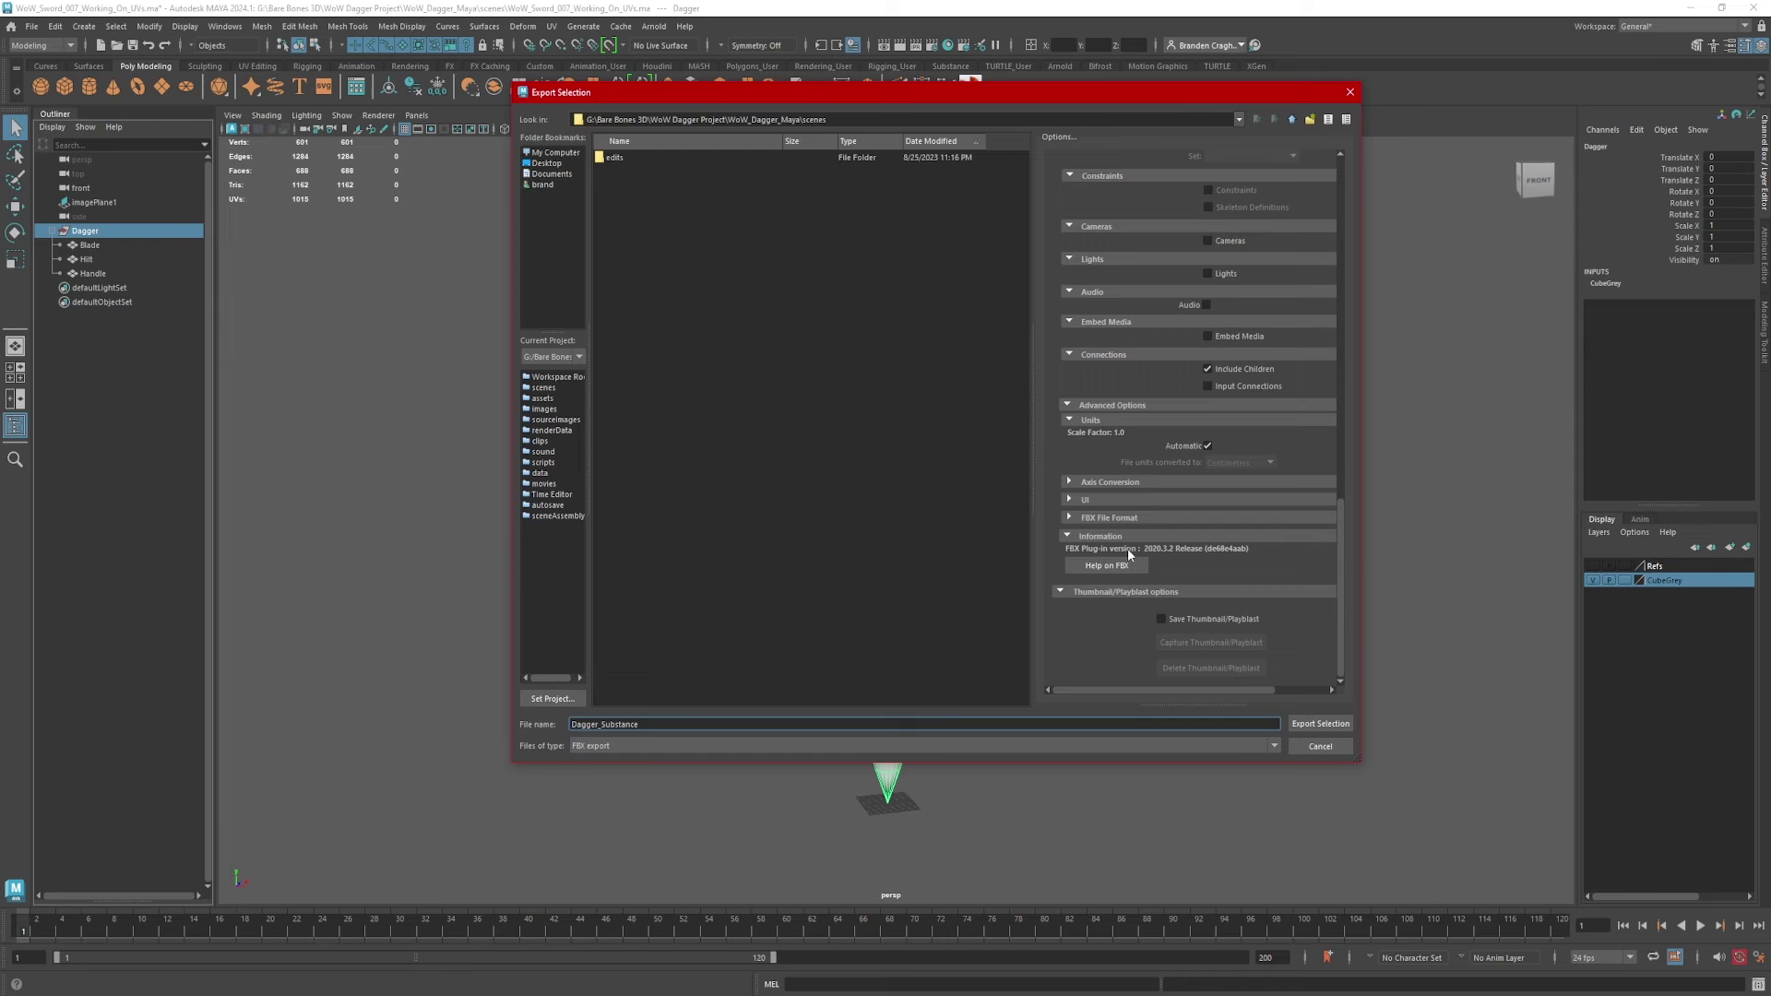
click(1070, 480)
click(1070, 517)
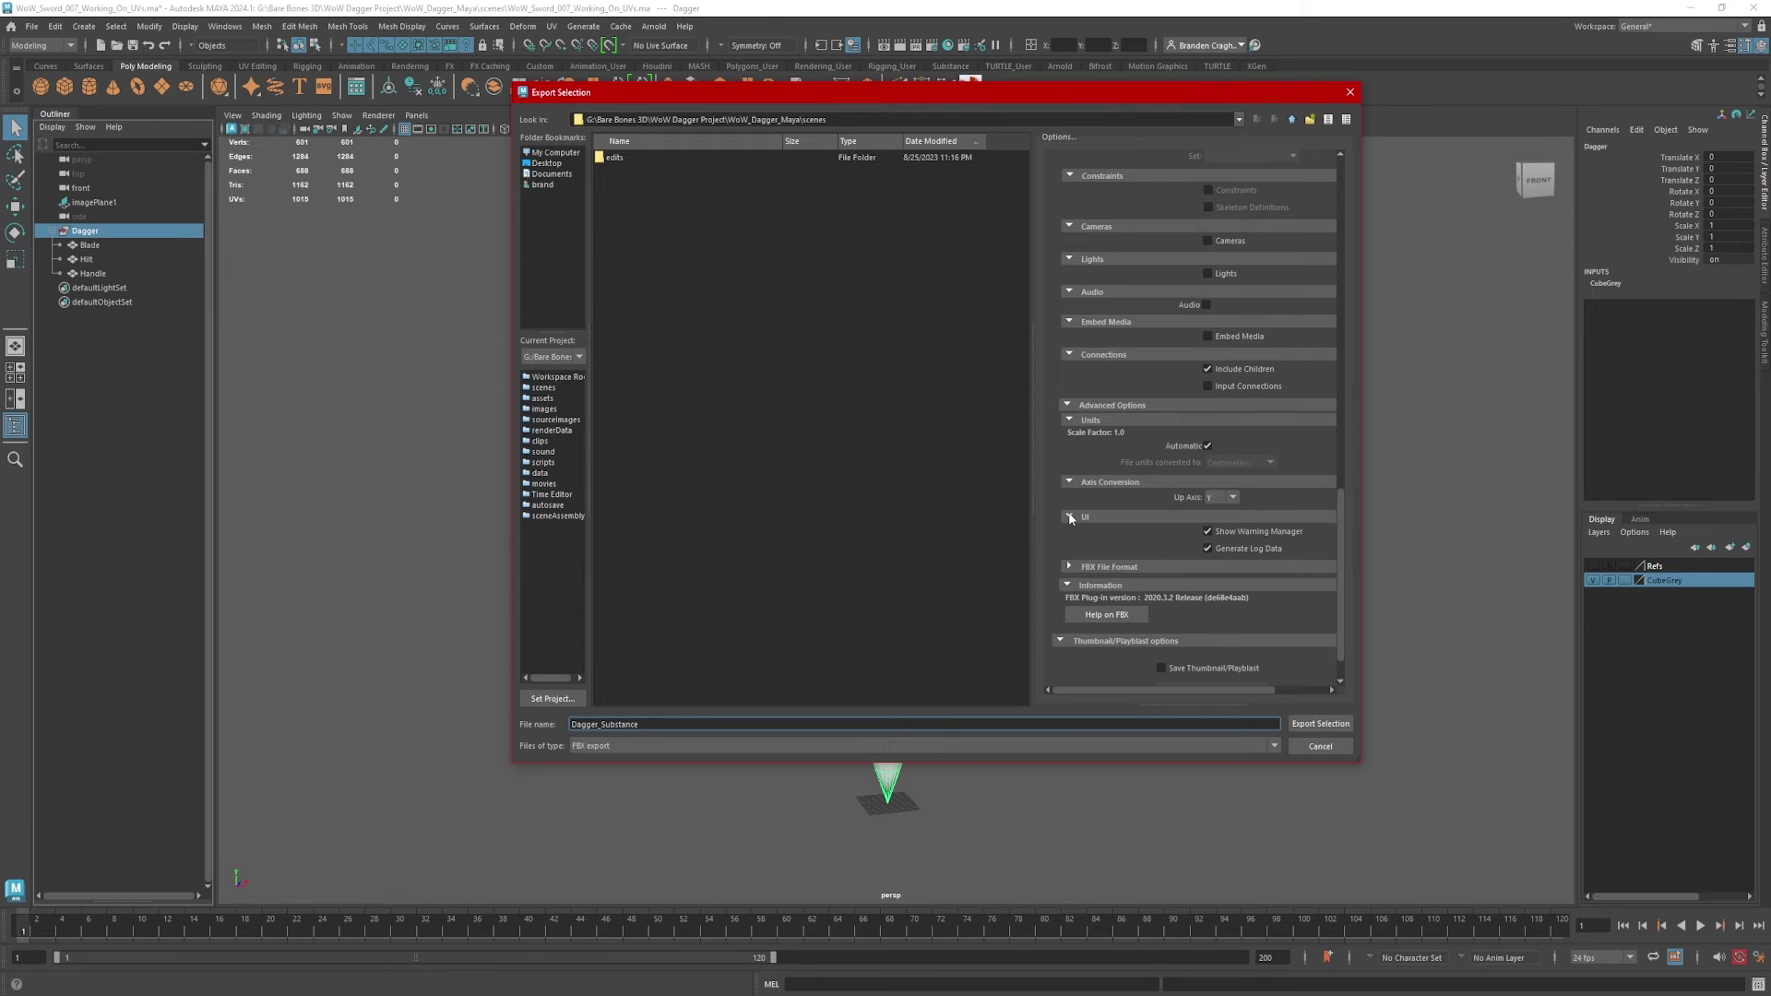
scroll(1070, 517, down, 1)
click(1068, 518)
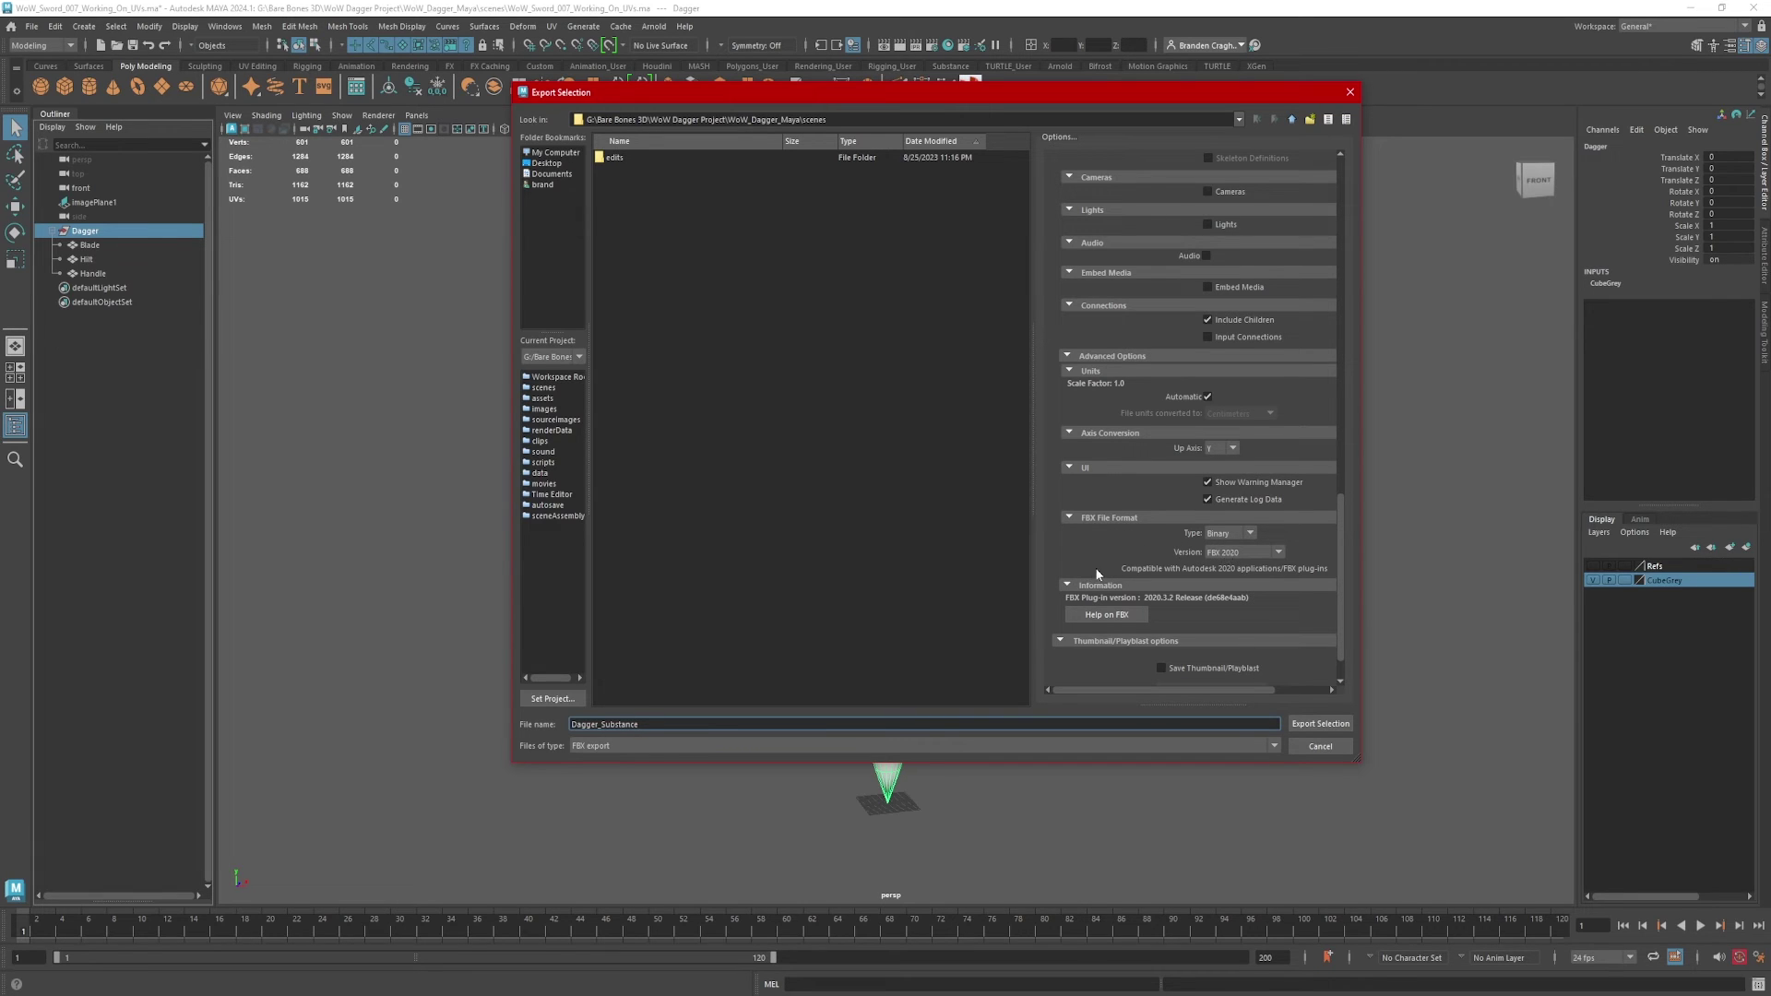
scroll(1107, 599, down, 1)
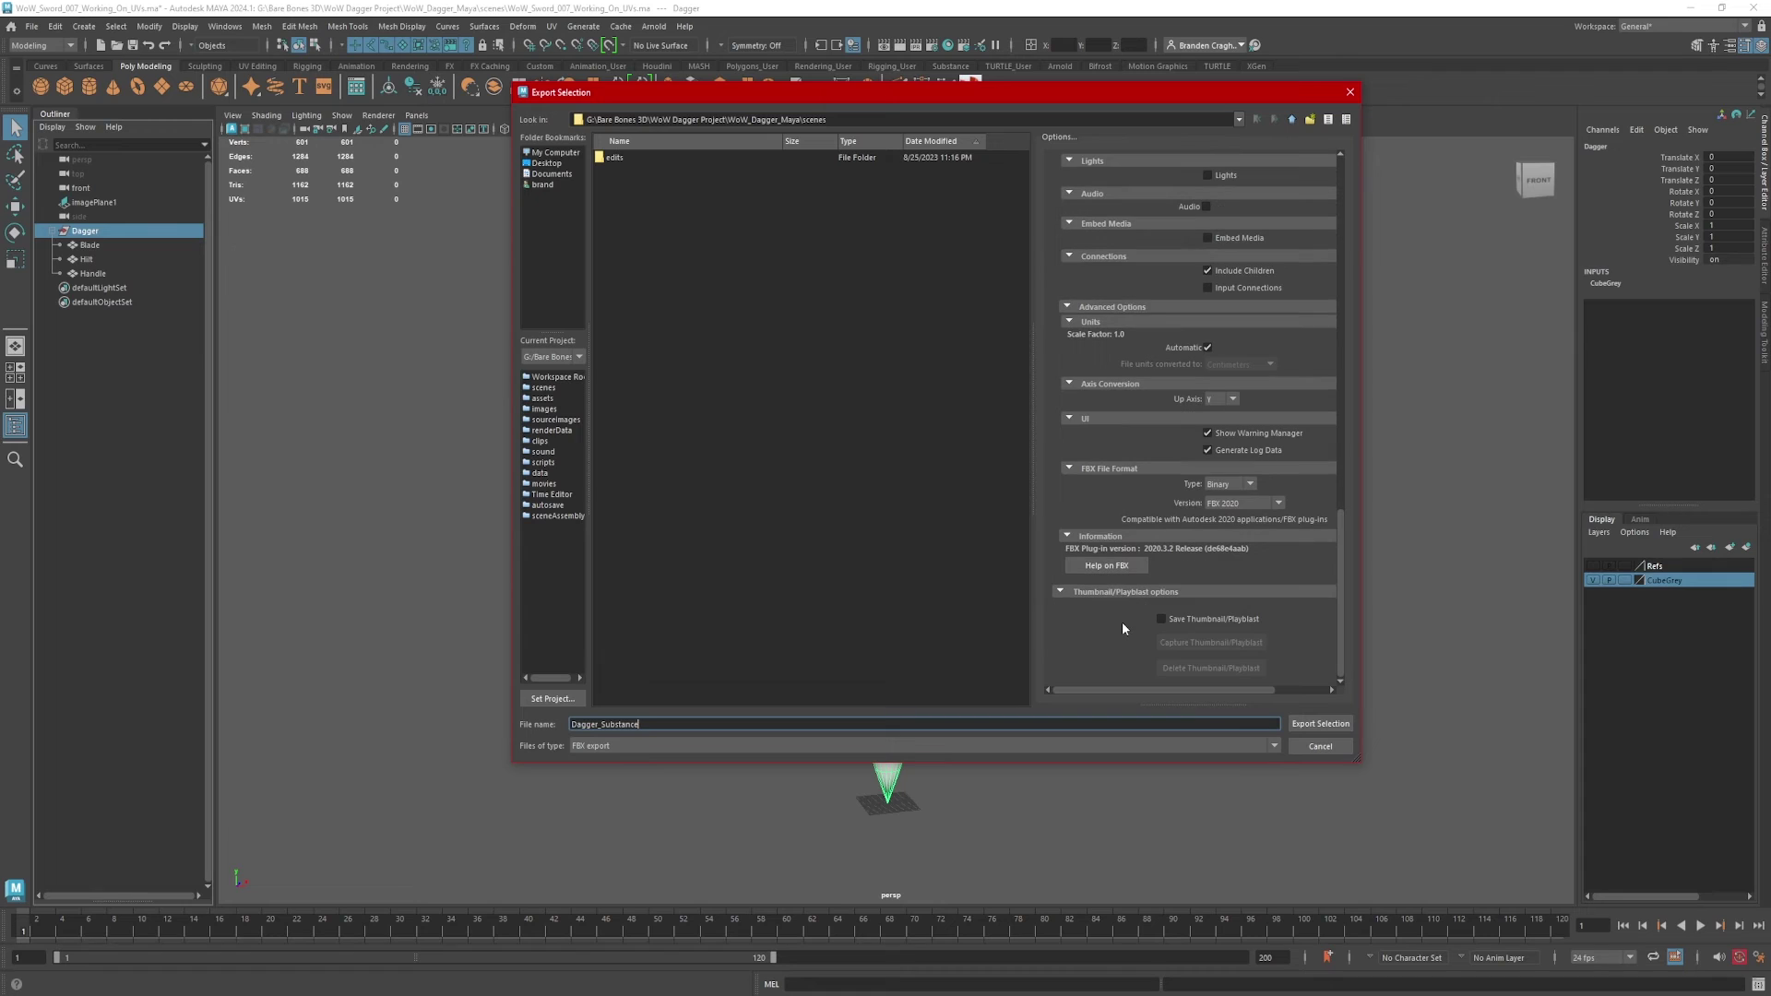
Step: Keep FBX export as the file type and export Dagger_Substance.fbx
click(635, 744)
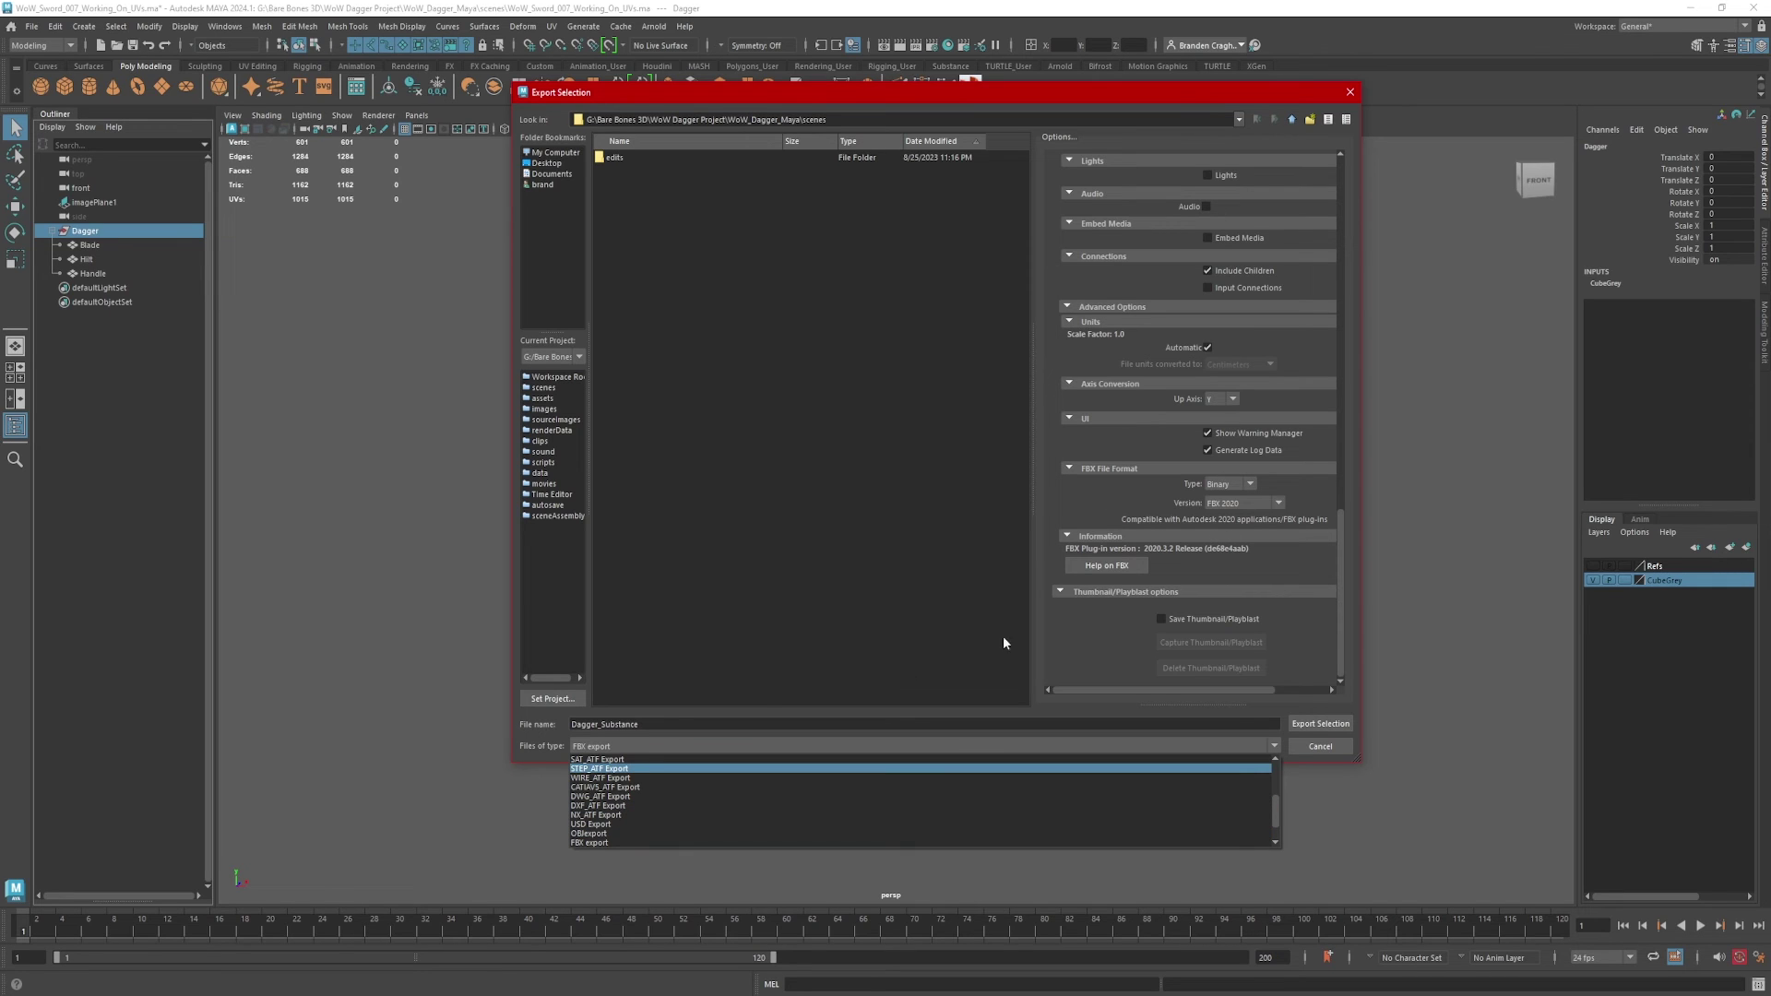
click(604, 839)
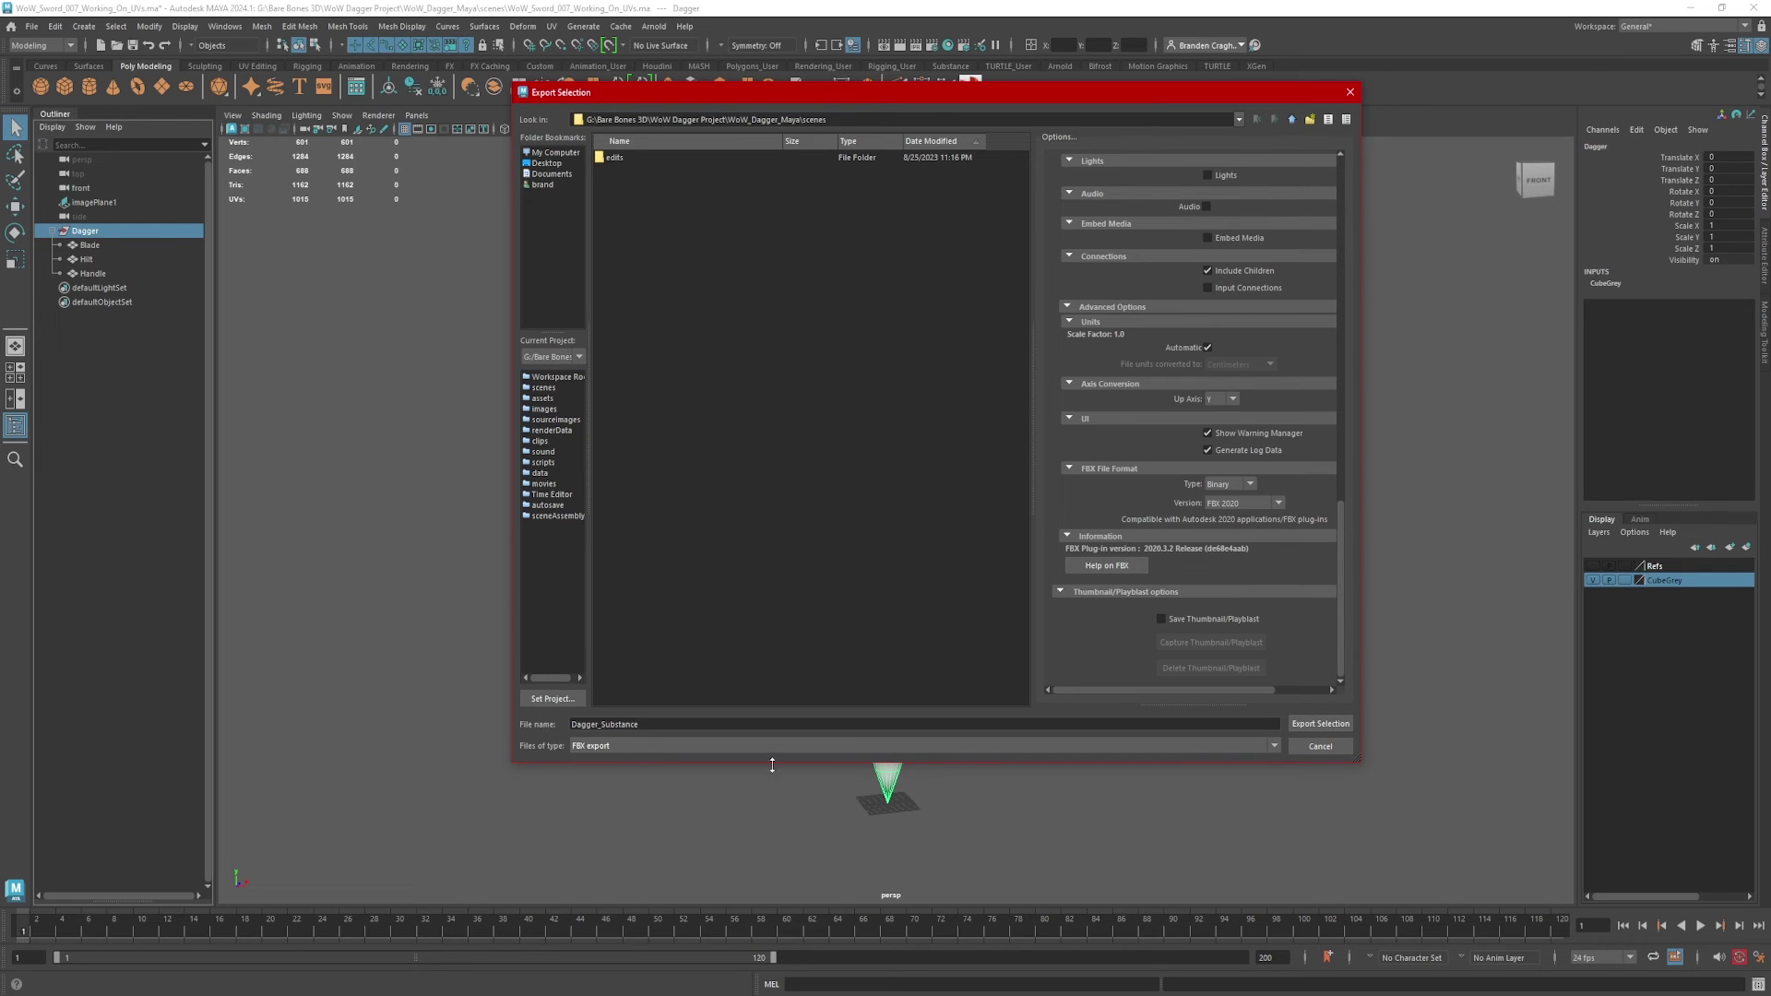
click(1325, 727)
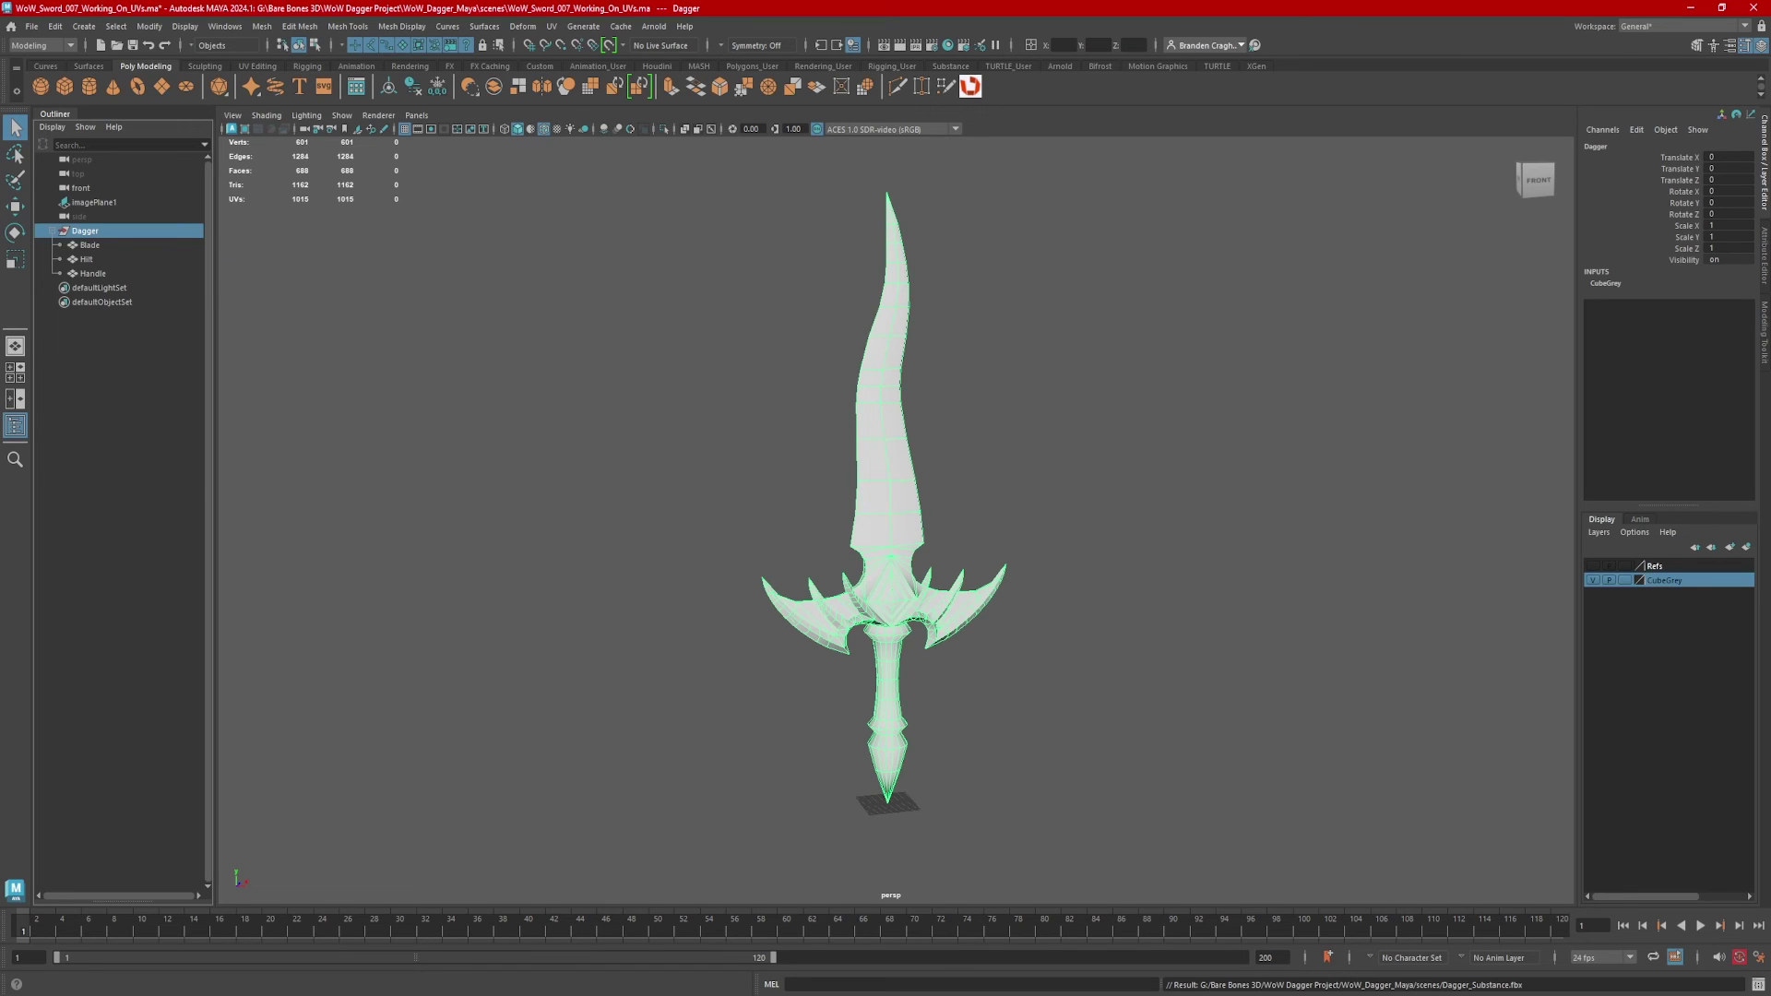
Step: Verify the 65 KB Dagger_Substance.fbx in WoW_Dagger_Maya's scenes folder, then return to Maya
key(alt+Tab)
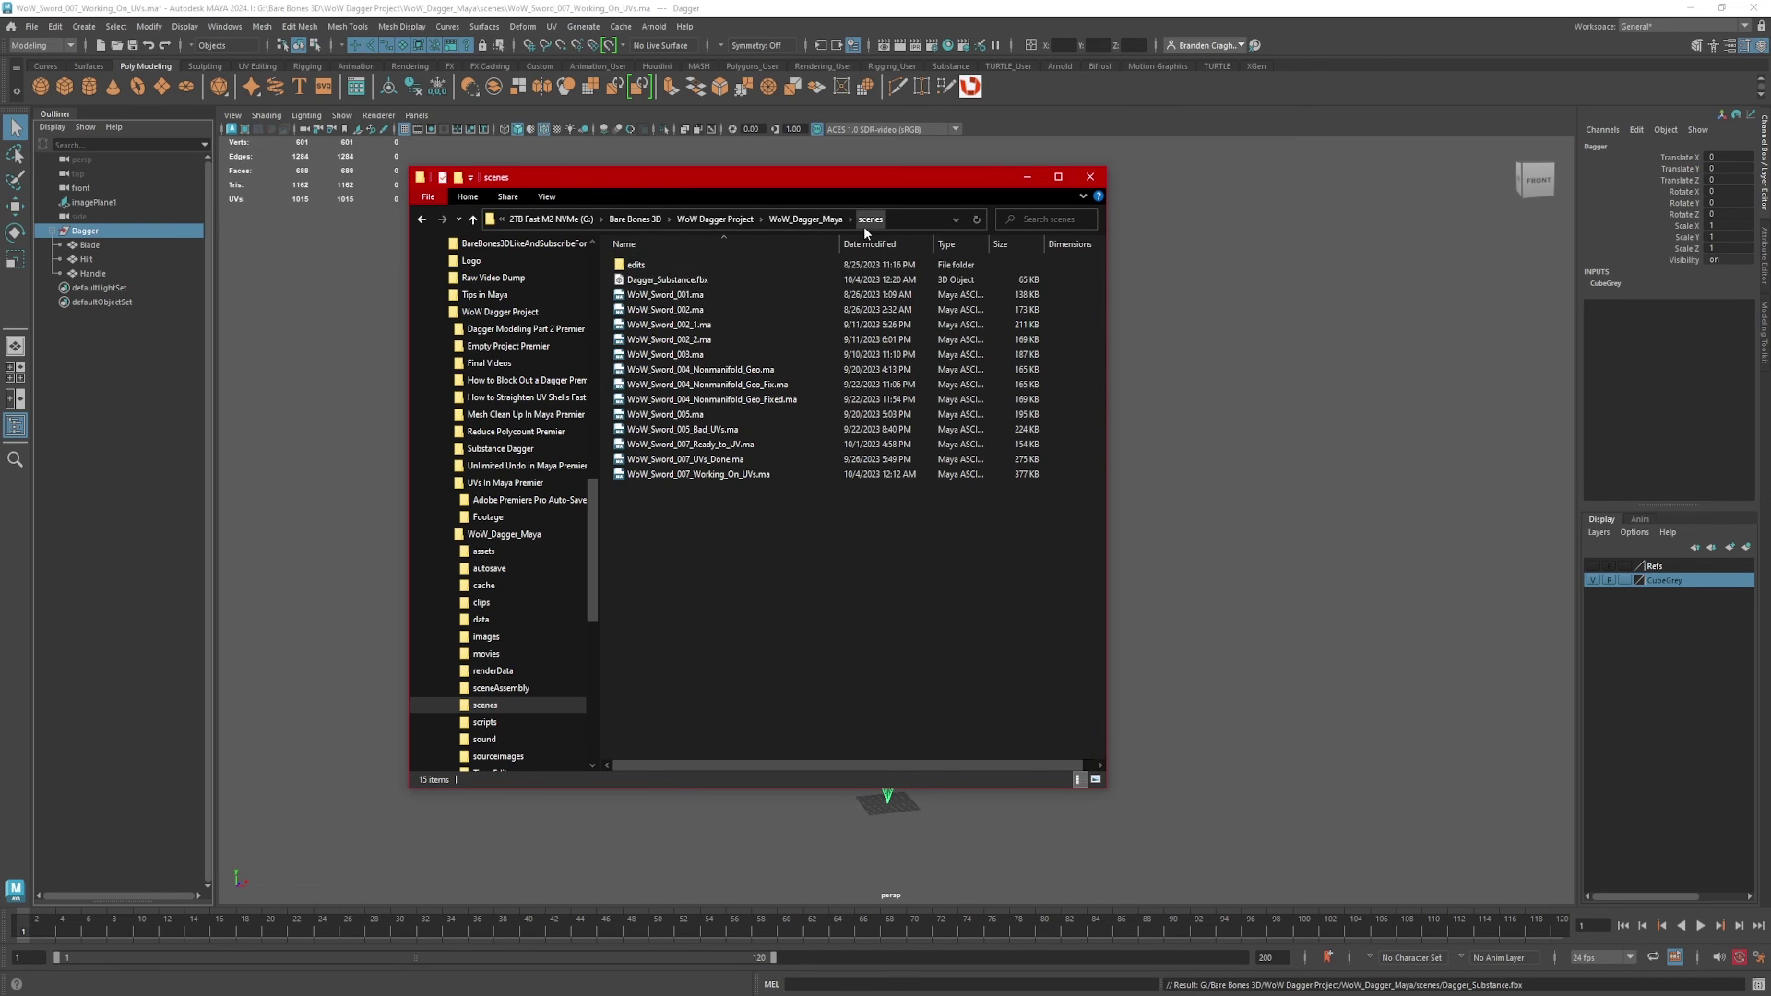
click(811, 220)
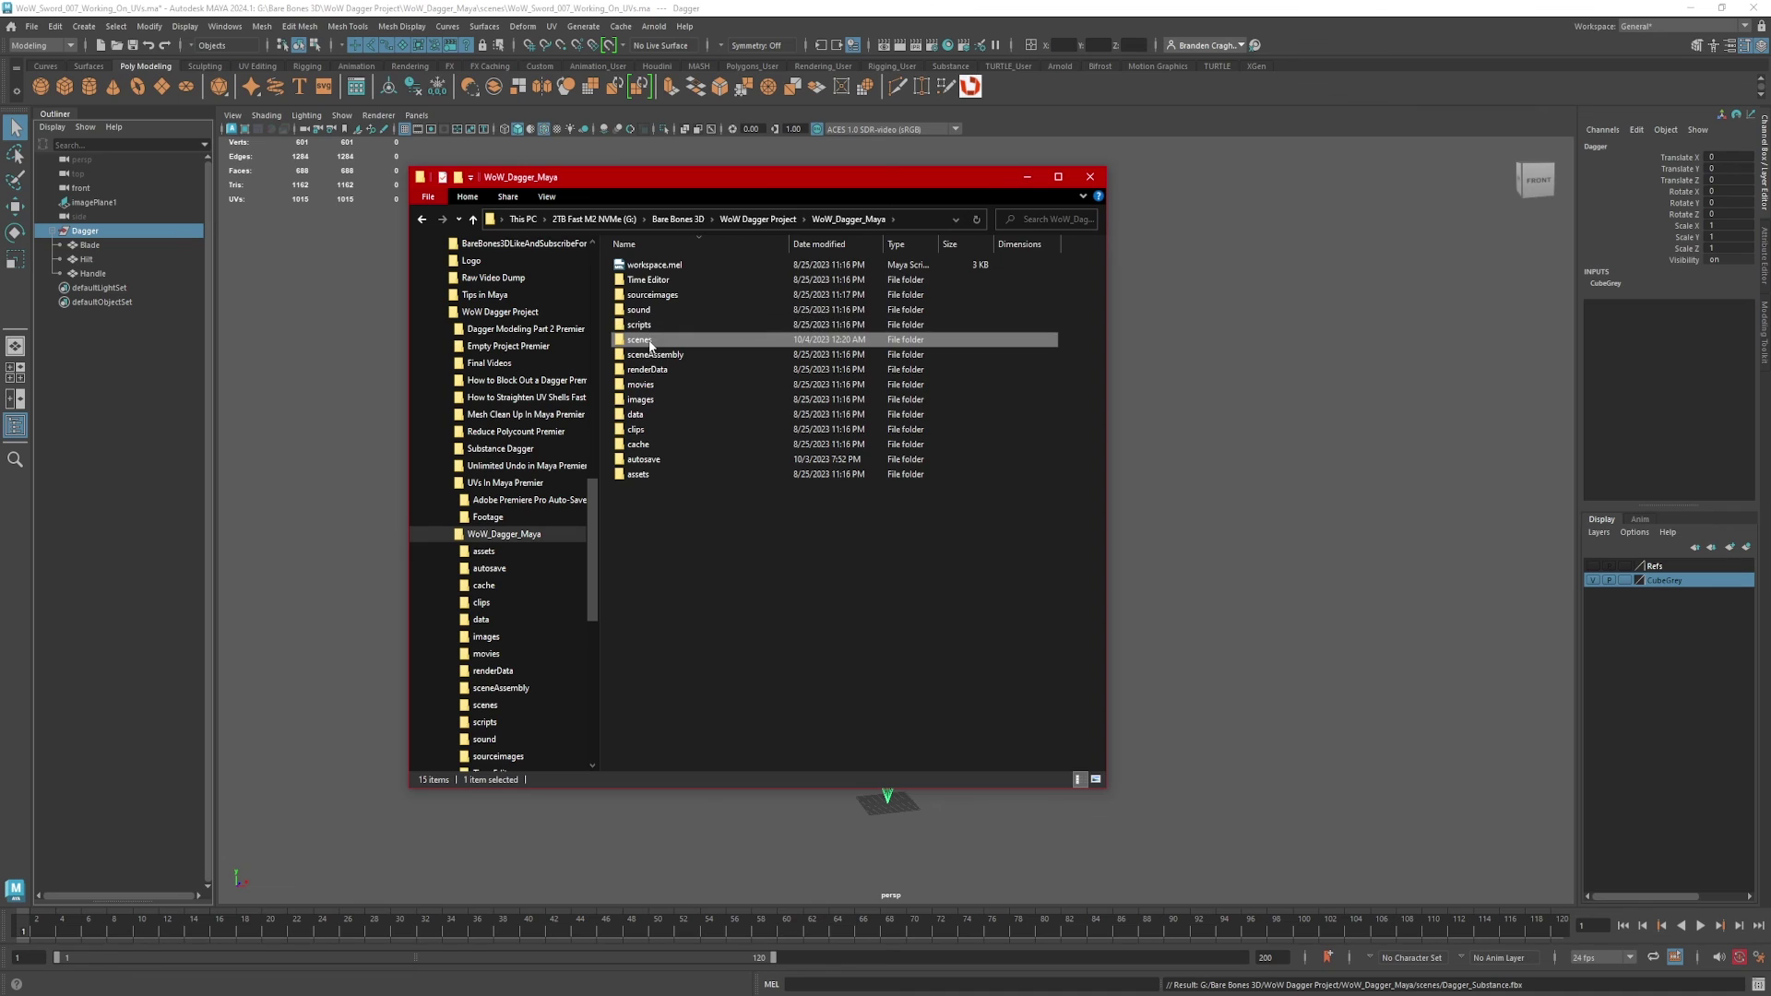
double_click(649, 339)
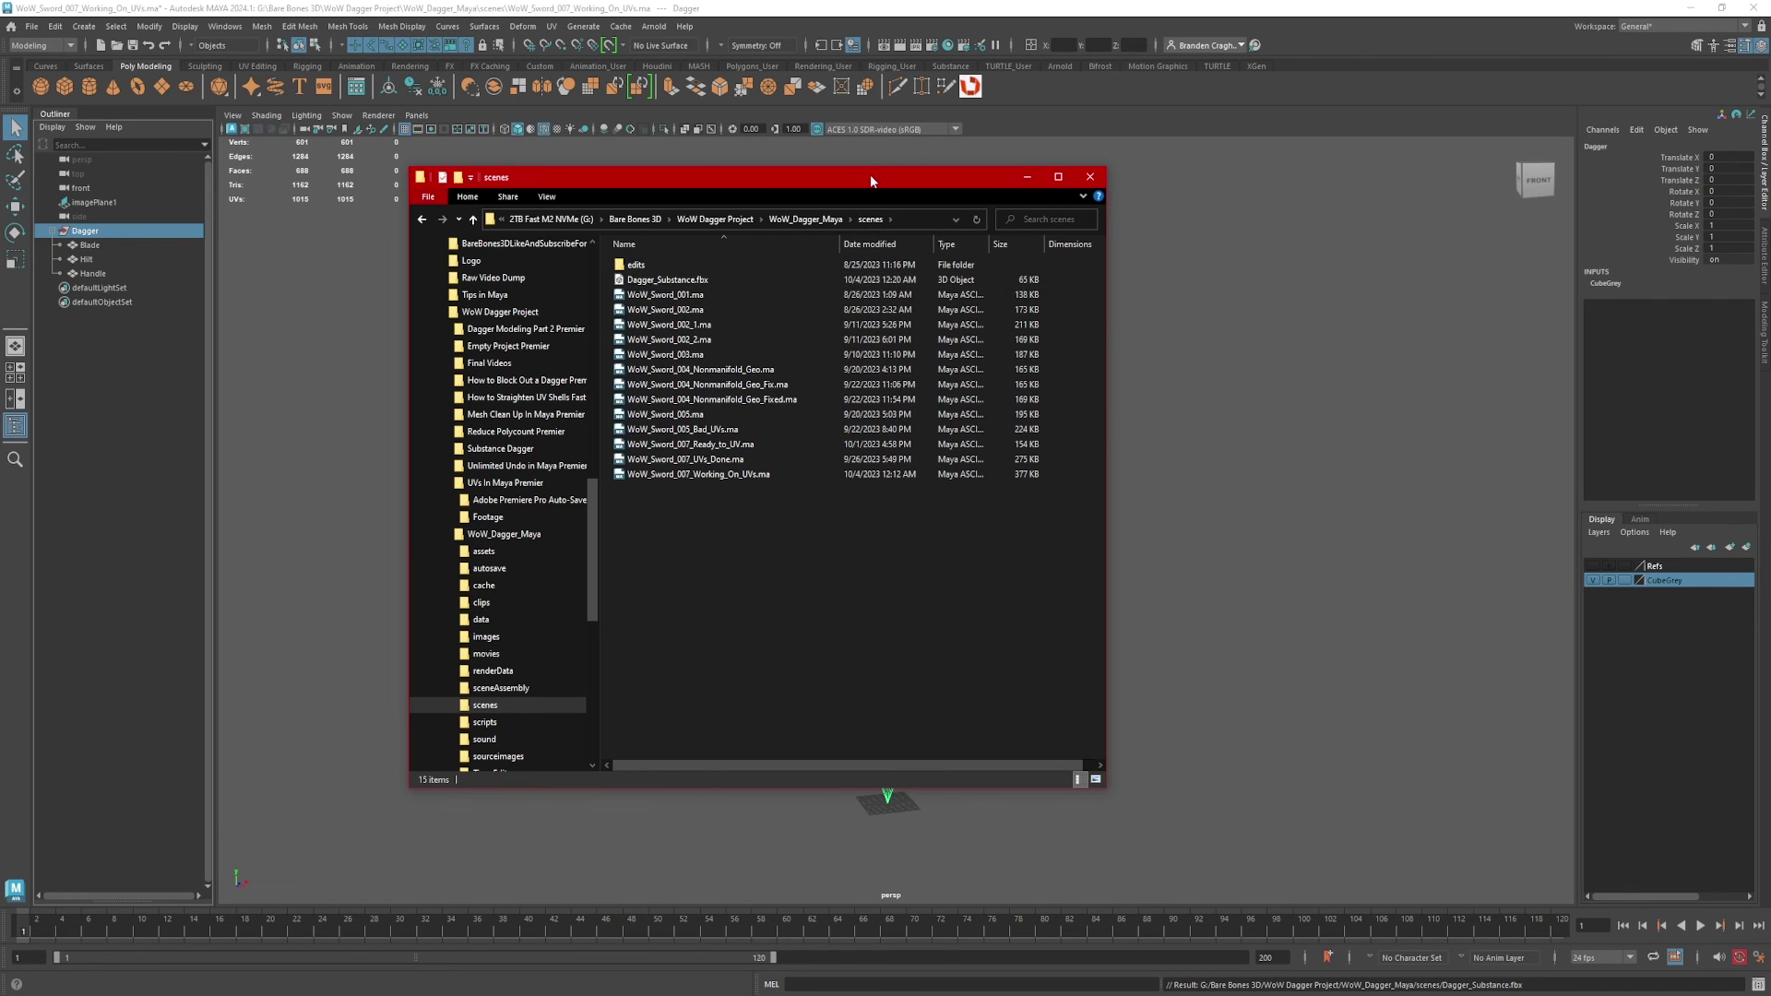
click(1513, 450)
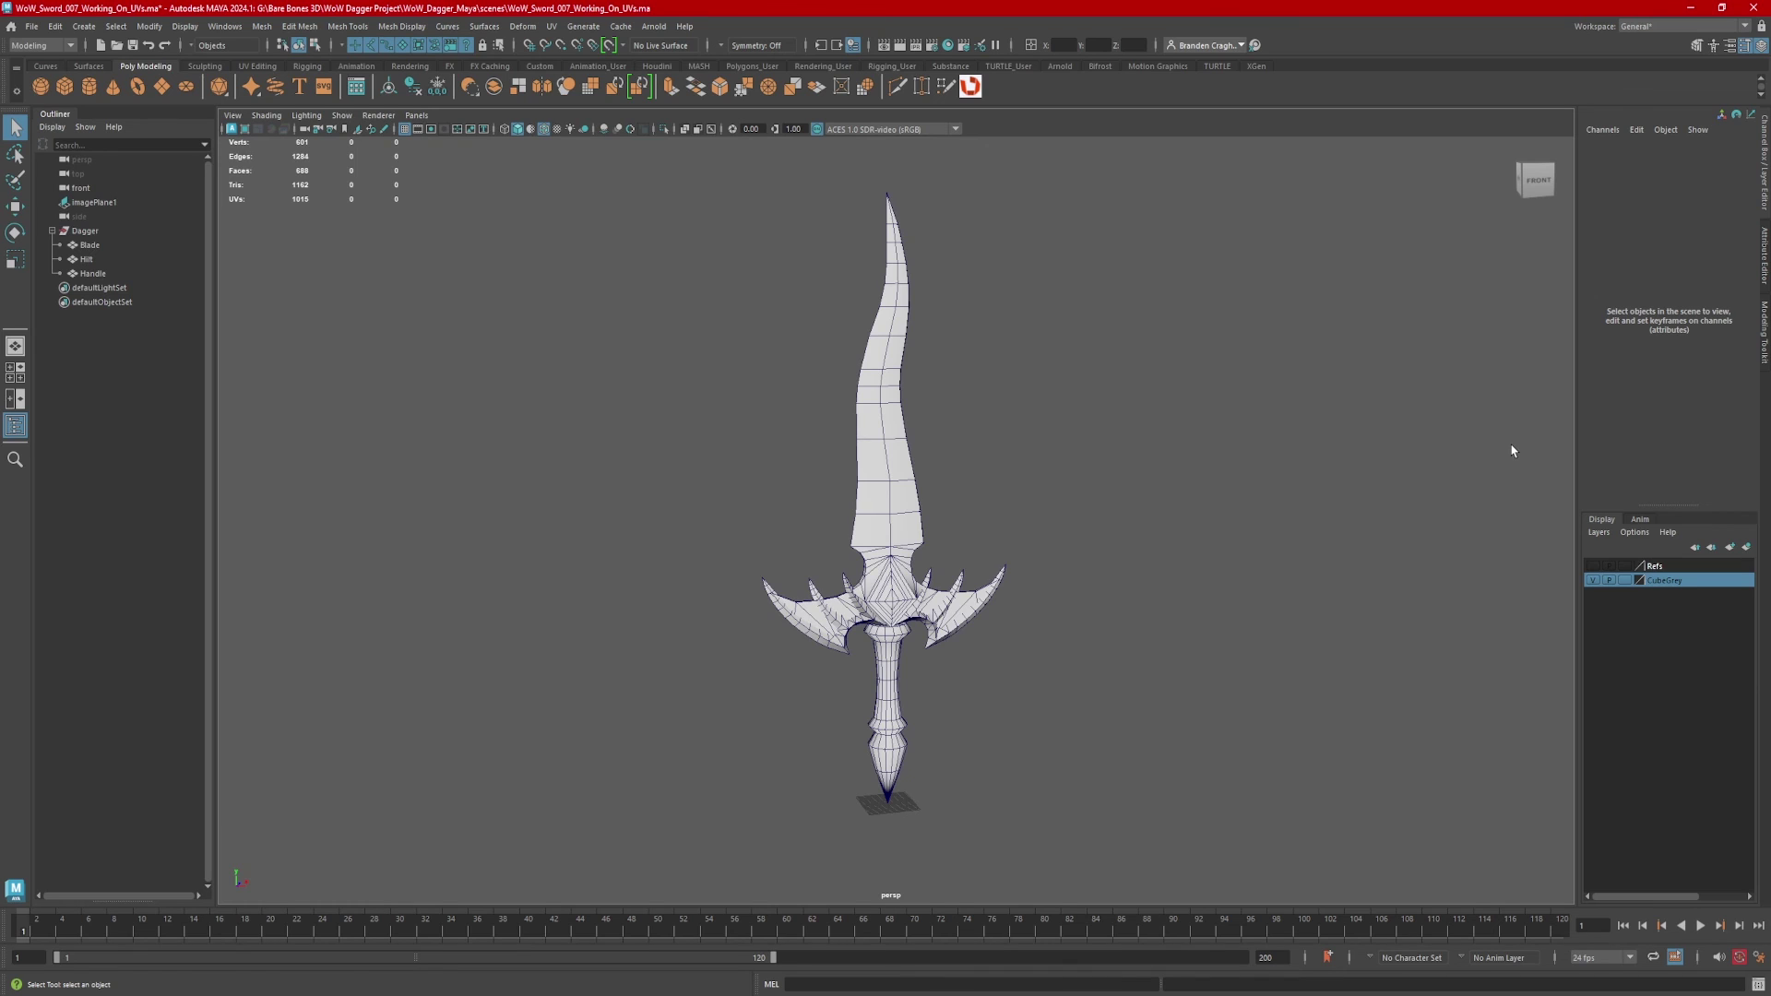
Step: Create a new folder named Dagger Substance in File Explorer
key(alt+Tab)
right_click(849, 447)
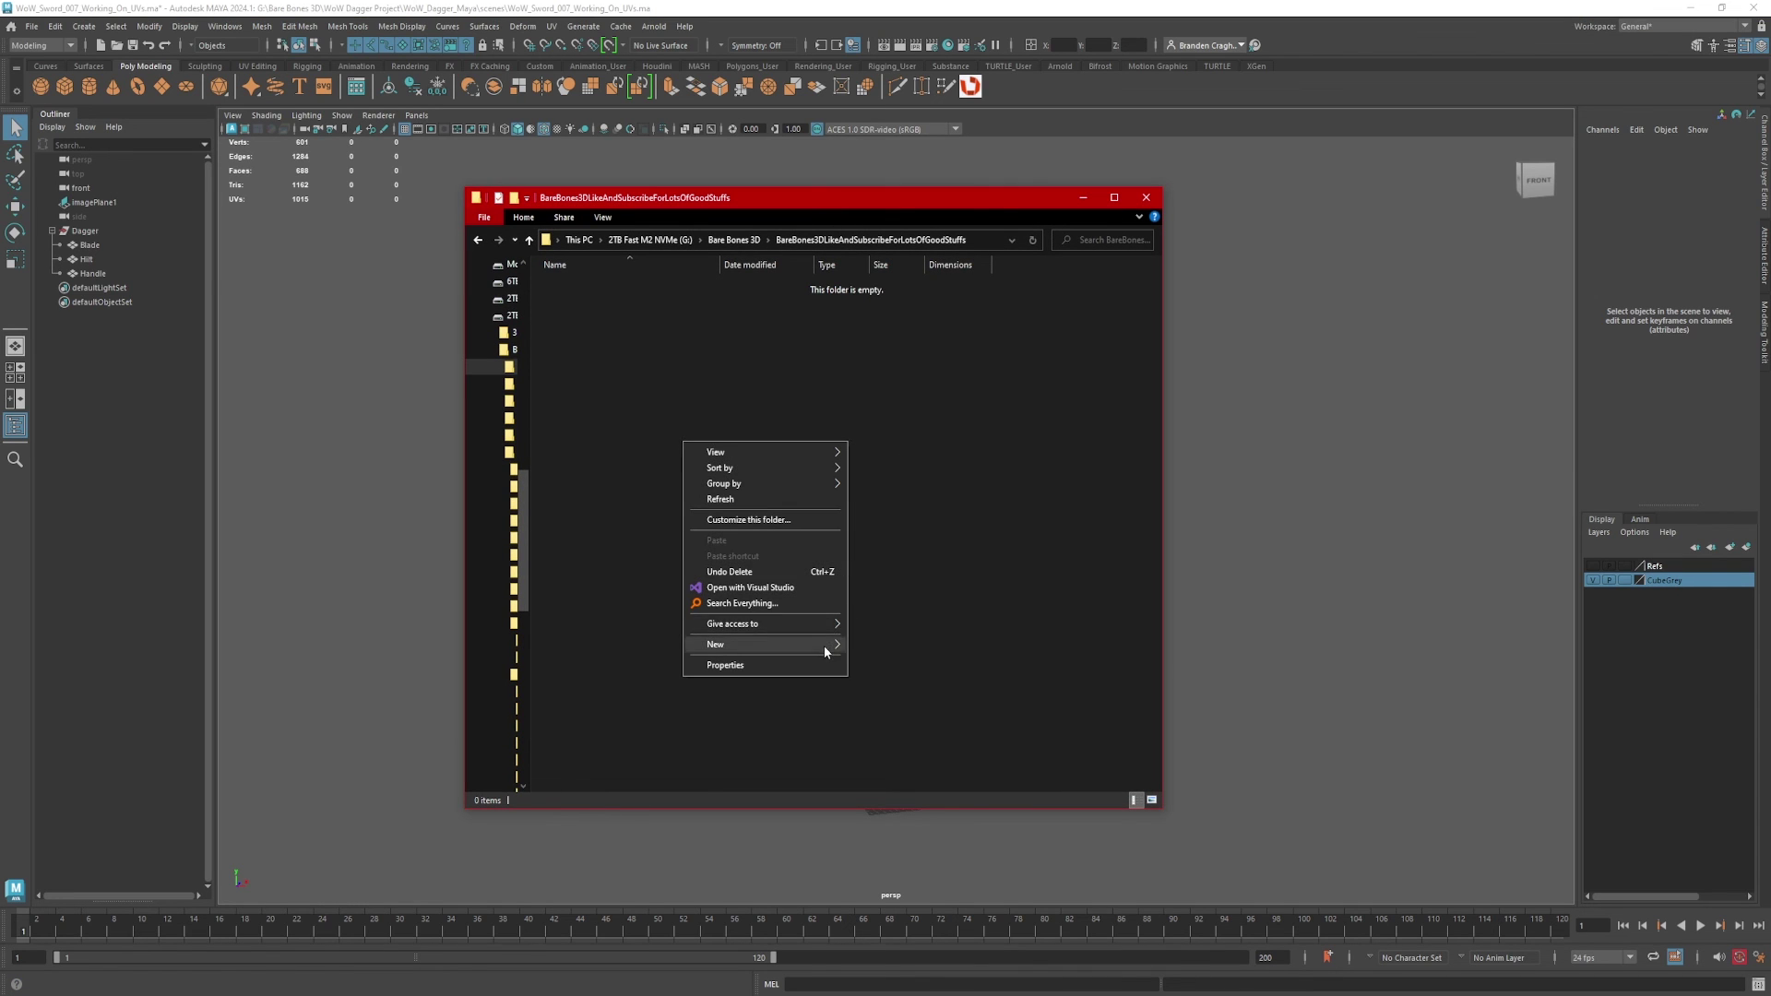
mouse_move(823, 645)
click(882, 646)
text(Dagger Substance)
key(Return)
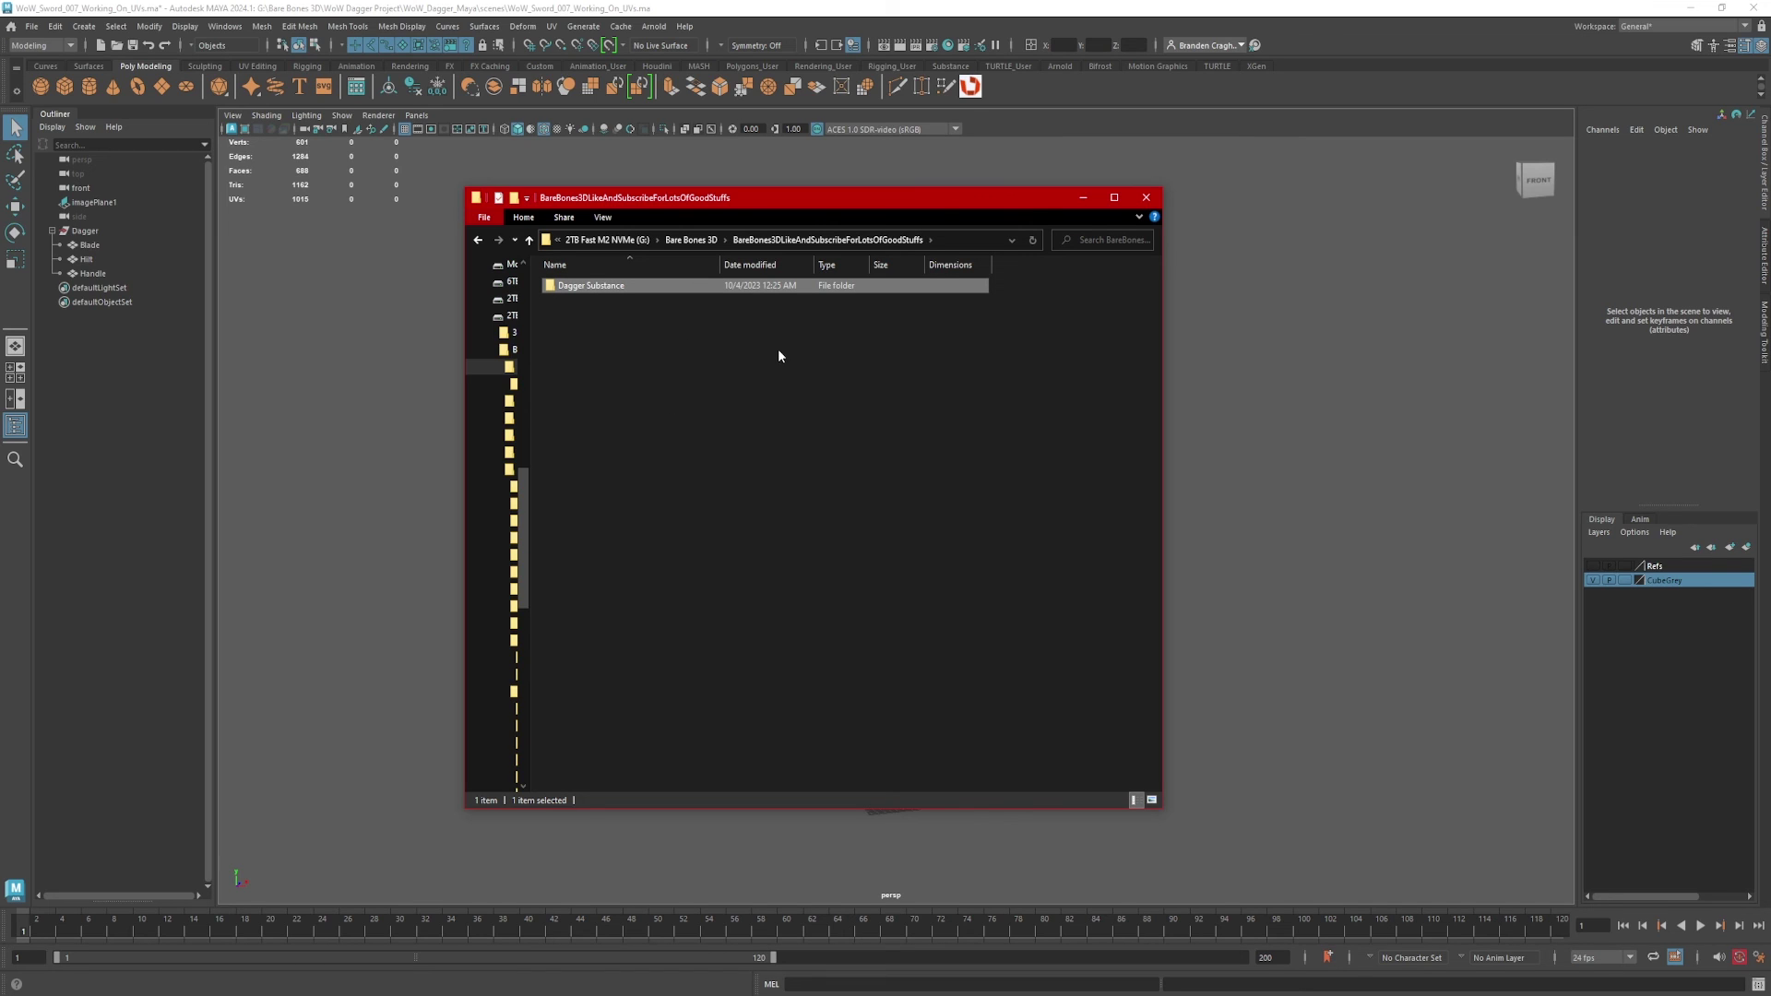
Step: Copy Dagger_Substance.fbx into the Dagger Substance folder and close File Explorer
double_click(666, 282)
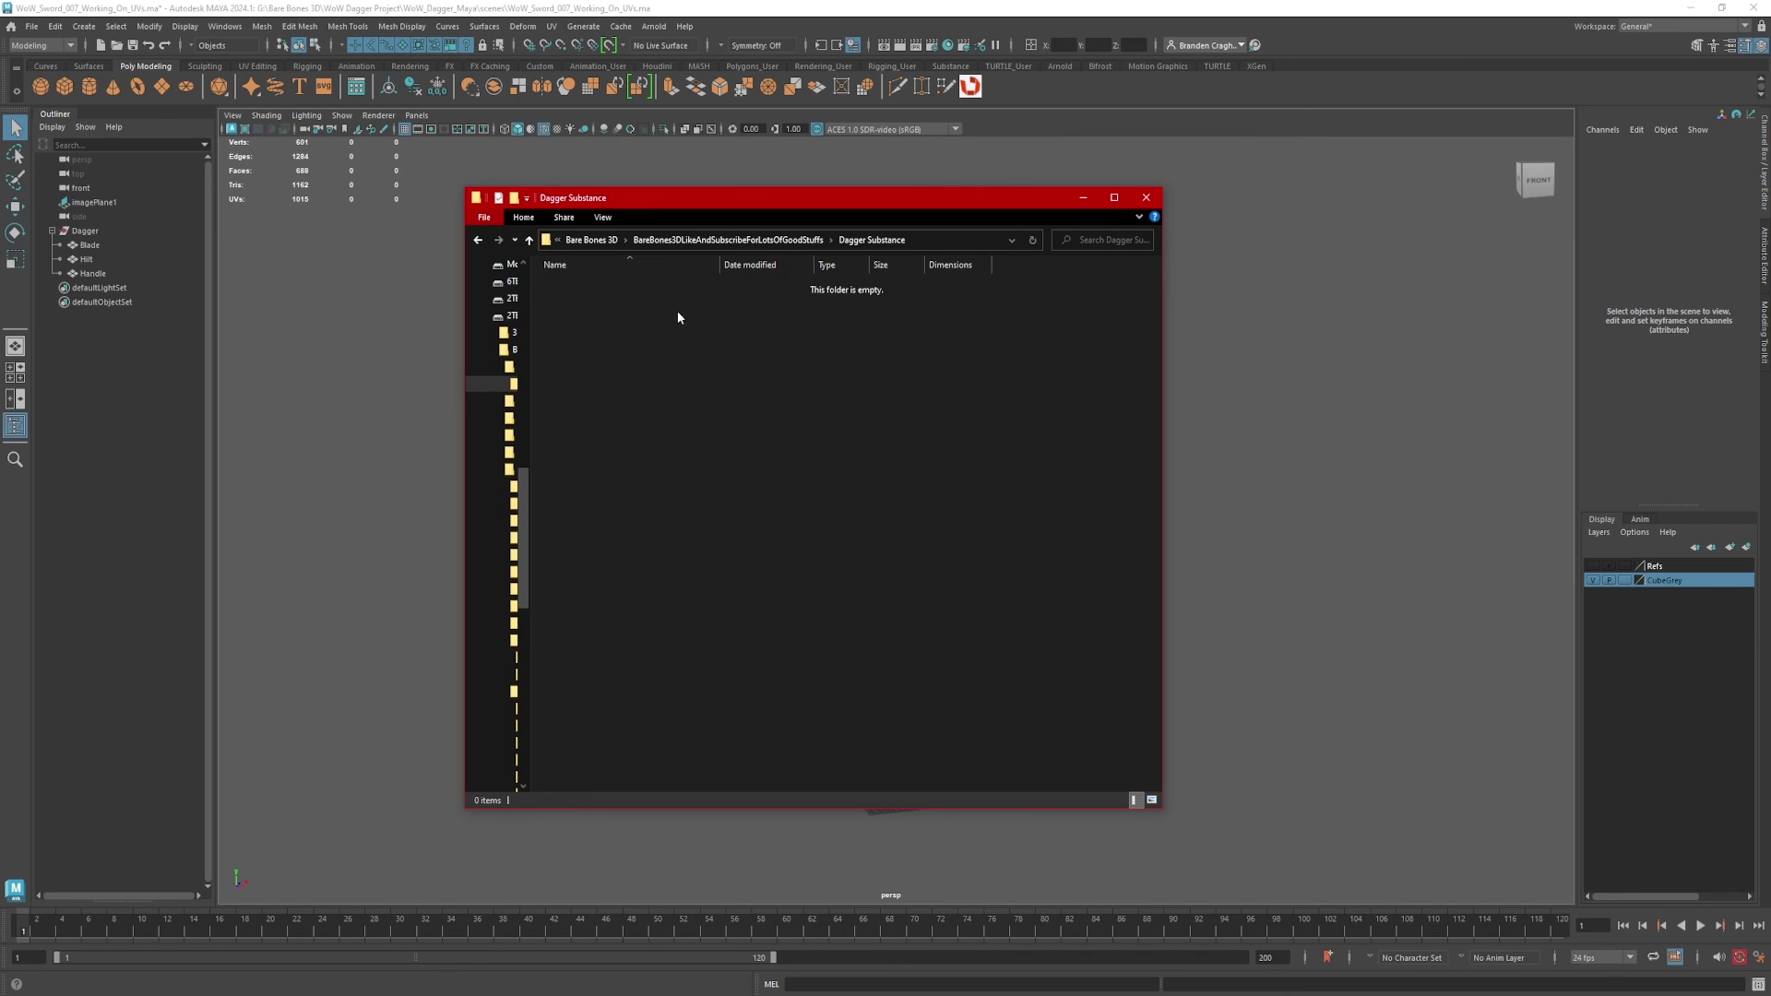
right_drag(607, 300, 865, 518)
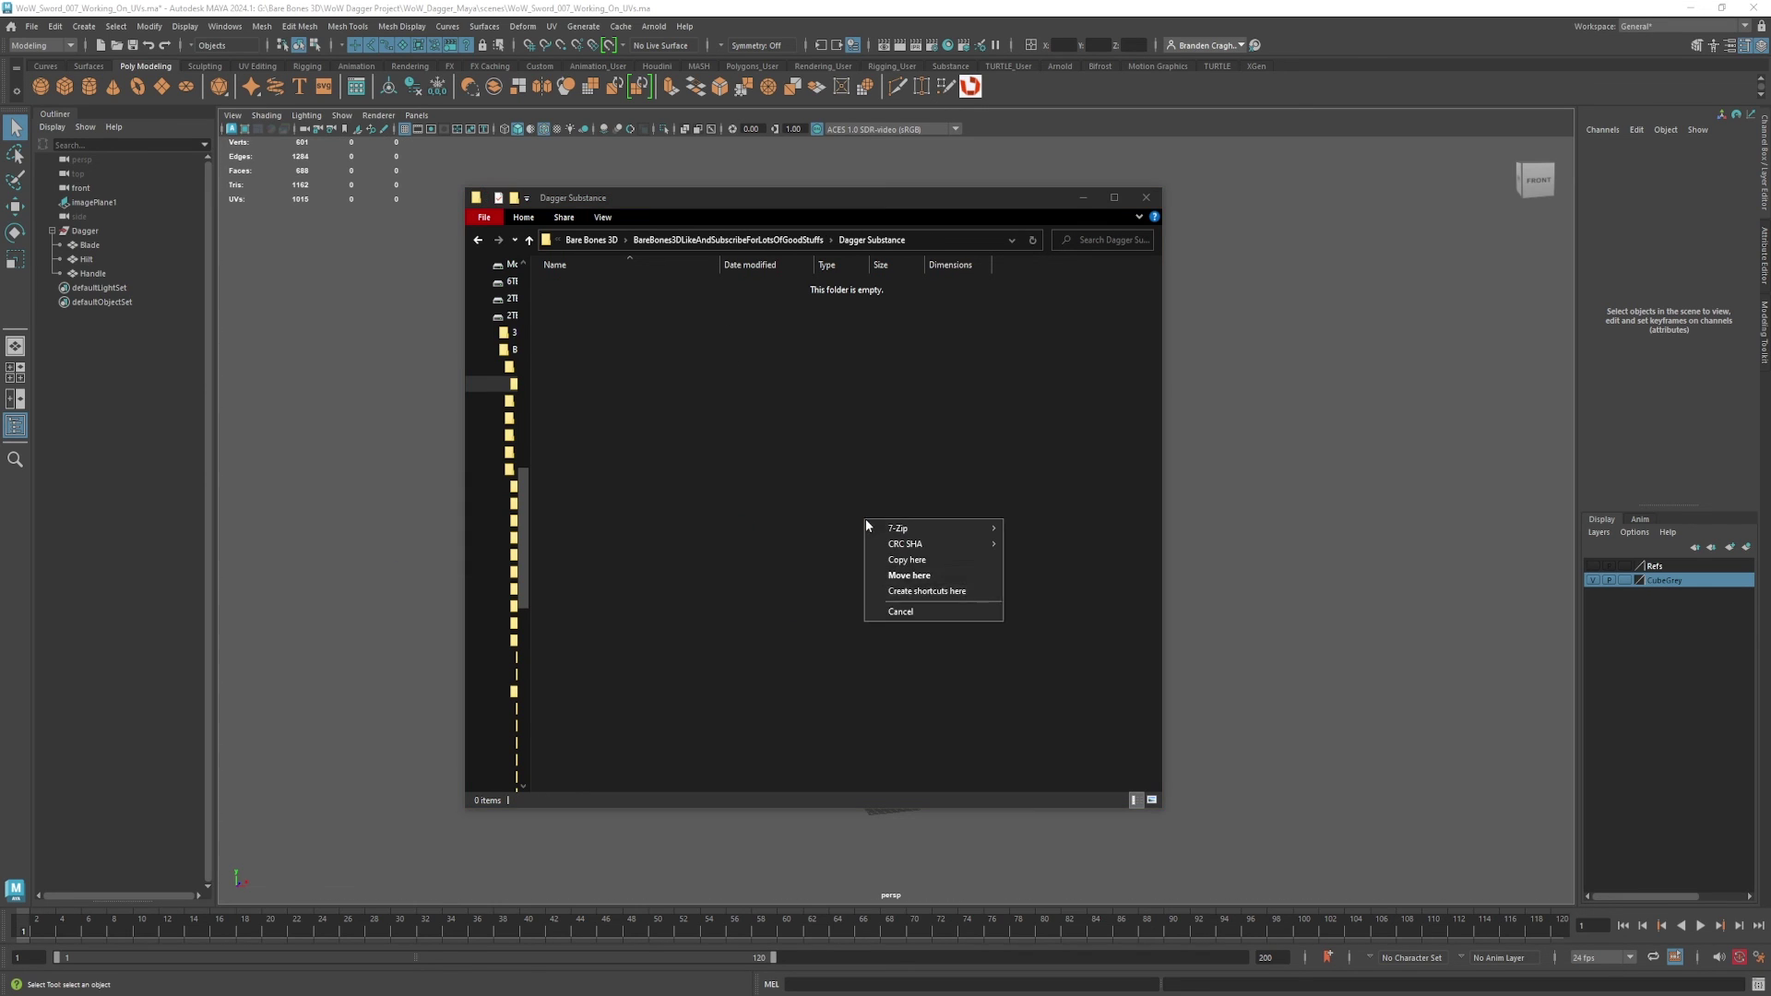
click(957, 560)
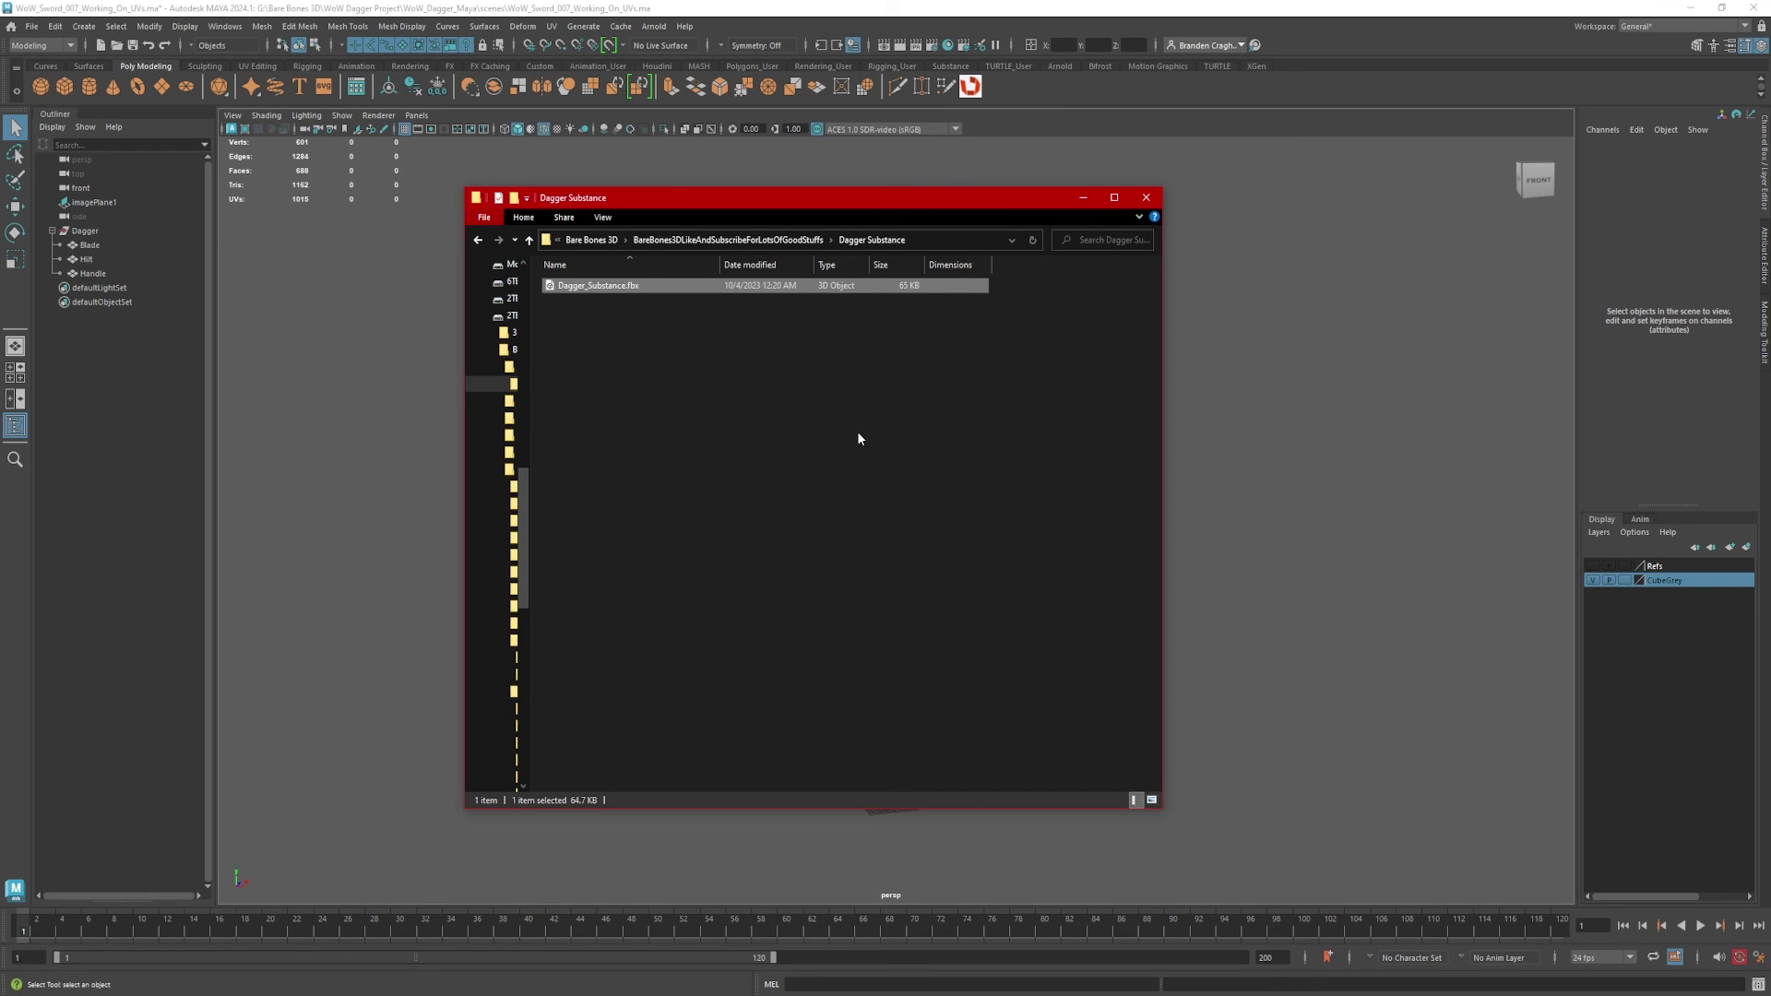
key(super+Down)
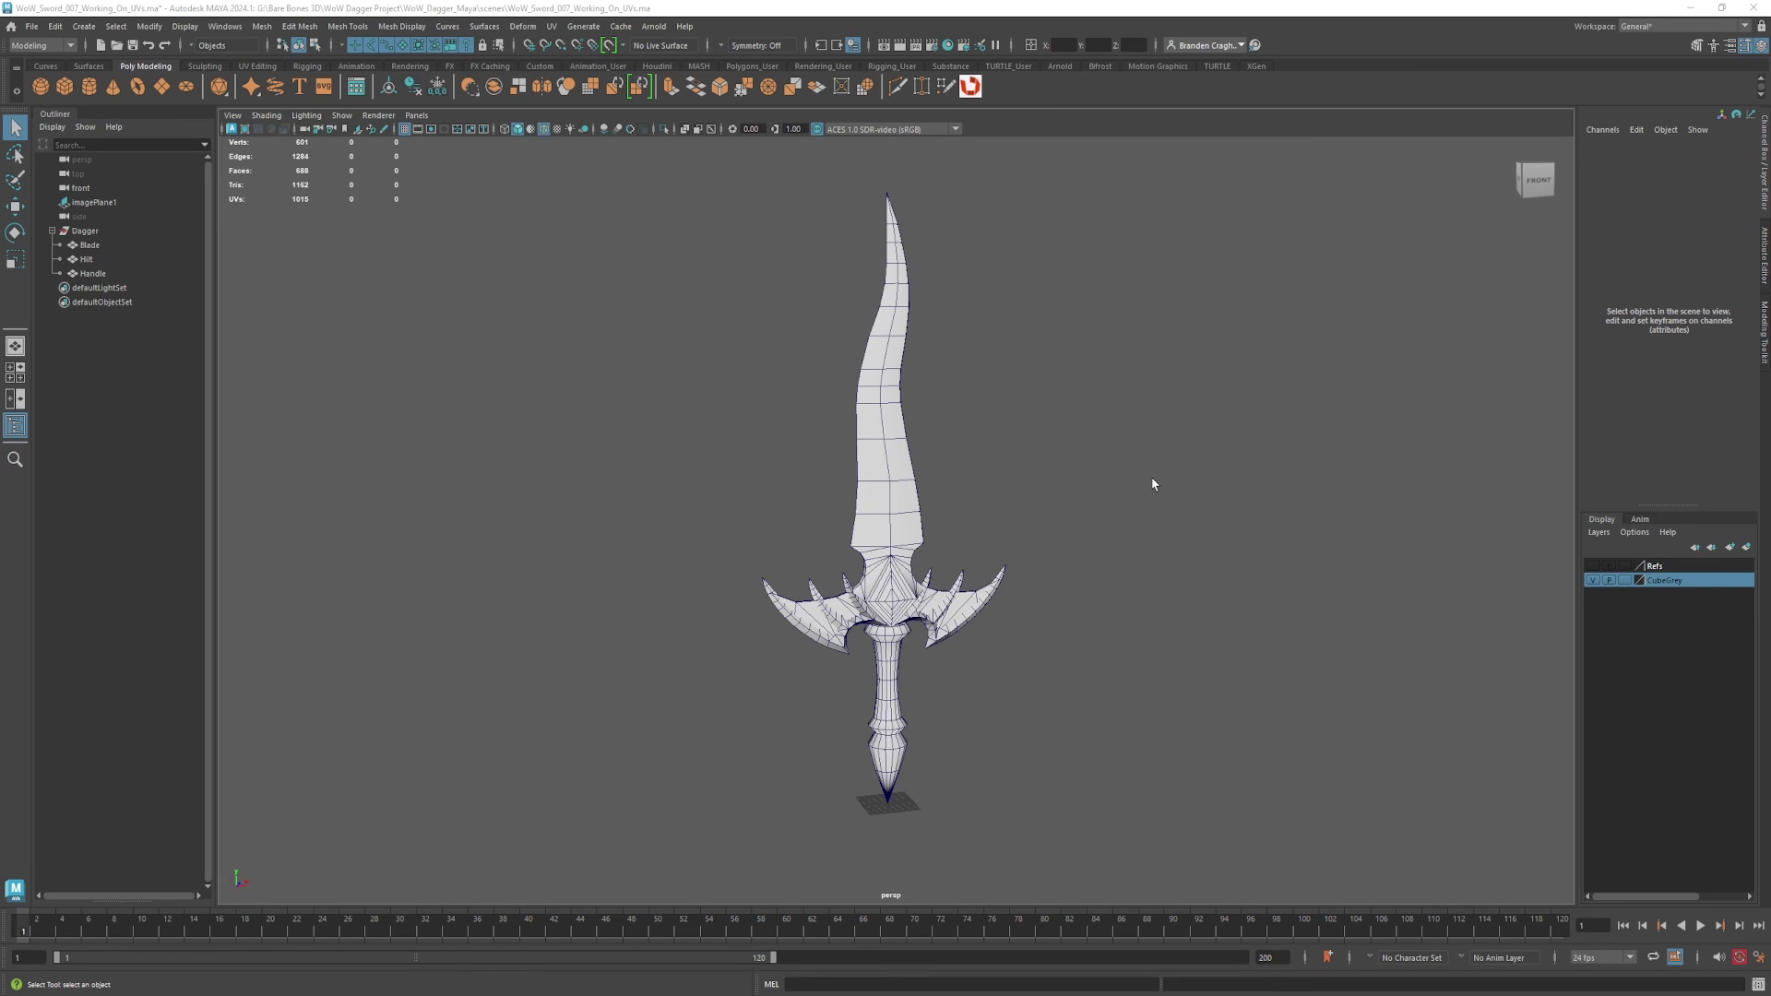